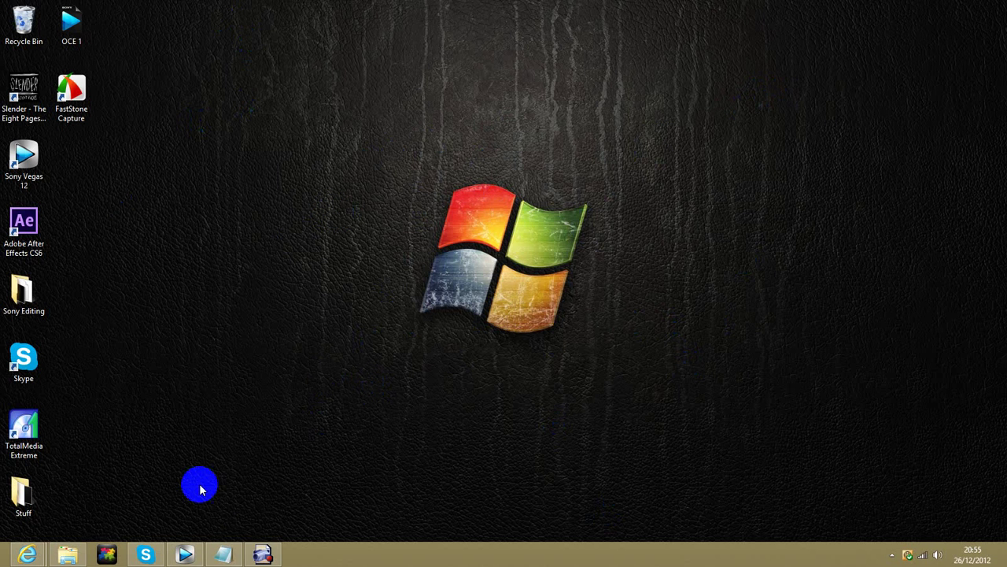
# Close the ArcSoft Capture window and move the Sony Vegas 12 shortcut onto the open desktop.
pyautogui.click(262, 552)
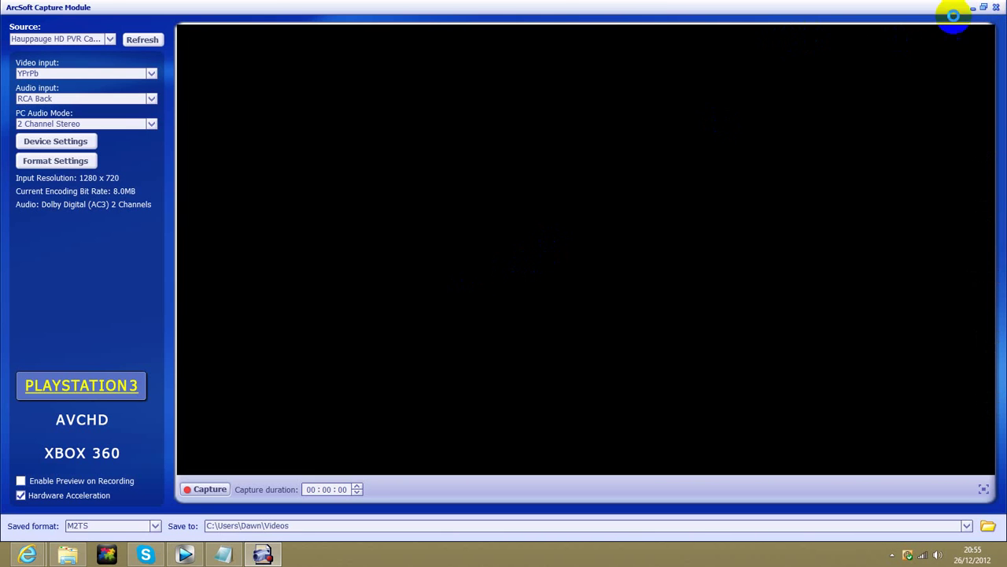
pyautogui.click(232, 549)
pyautogui.click(996, 7)
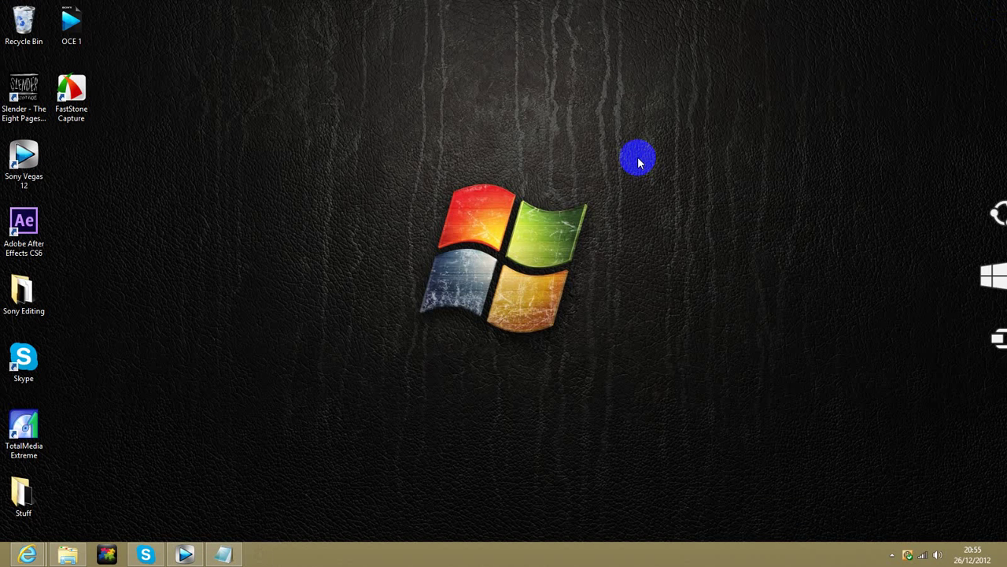
pyautogui.moveTo(43, 177); pyautogui.dragTo(236, 180)
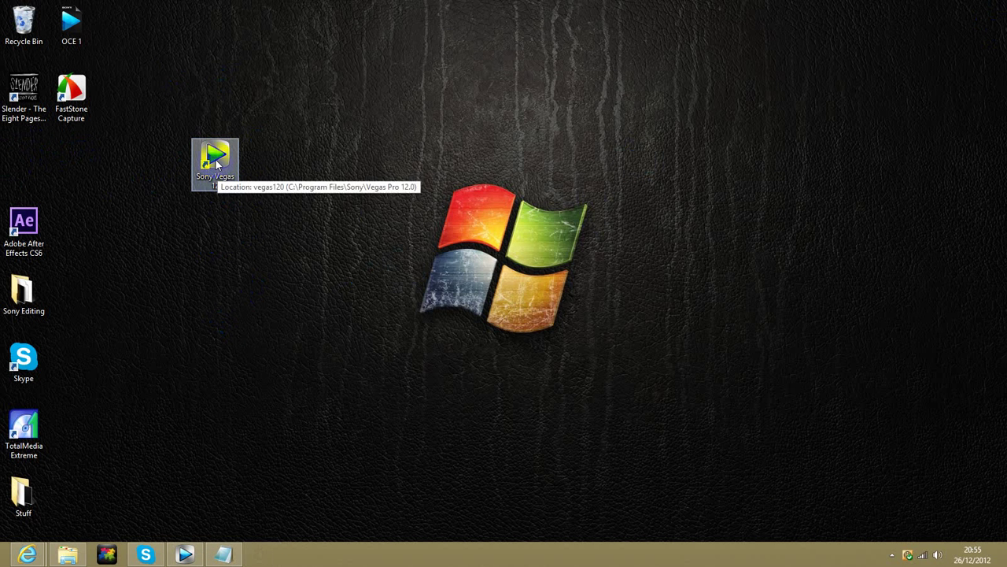
# Launch Sony Vegas 12 from its desktop shortcut into an empty Untitled project.
pyautogui.doubleClick(216, 165)
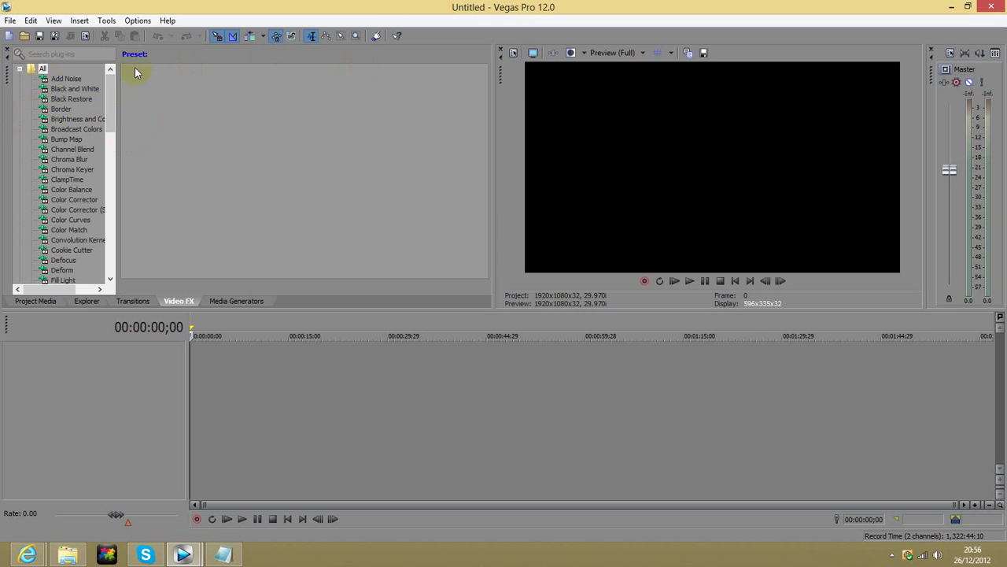
# Import Renderd clip 1 and place it at the start of the timeline.
pyautogui.click(9, 21)
pyautogui.moveTo(28, 141)
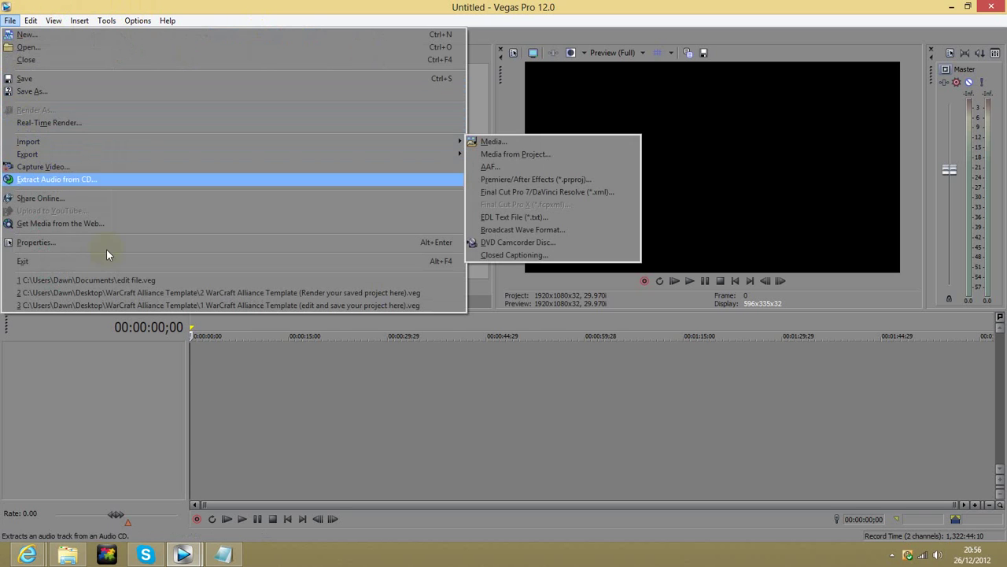
pyautogui.click(492, 142)
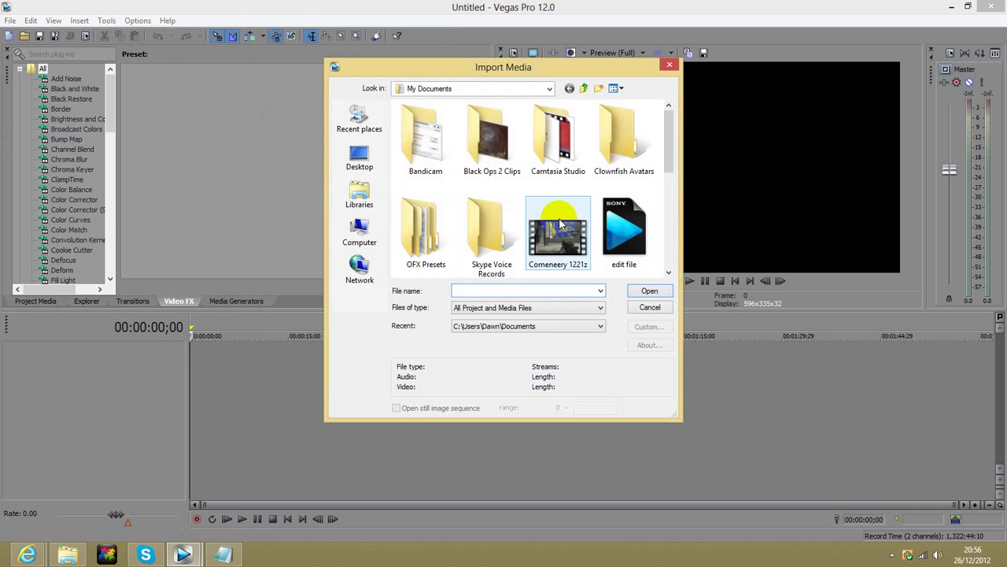
pyautogui.moveTo(668, 145)
pyautogui.mouseDown()
pyautogui.moveTo(676, 218)
pyautogui.moveTo(652, 267)
pyautogui.moveTo(690, 225)
pyautogui.moveTo(640, 206)
pyautogui.mouseUp()
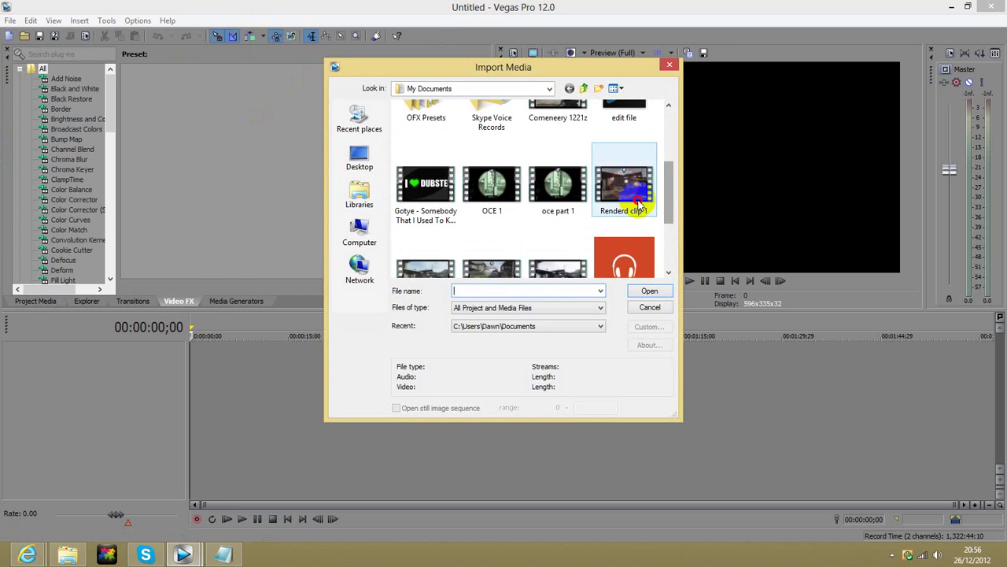
pyautogui.doubleClick(639, 206)
pyautogui.moveTo(139, 95); pyautogui.dragTo(279, 413)
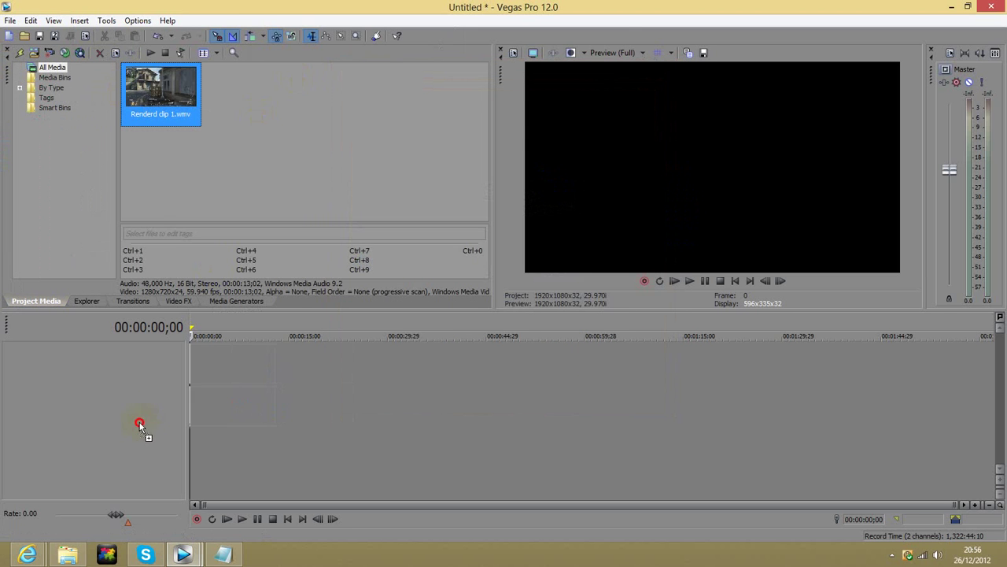
pyautogui.moveTo(139, 425); pyautogui.dragTo(139, 425)
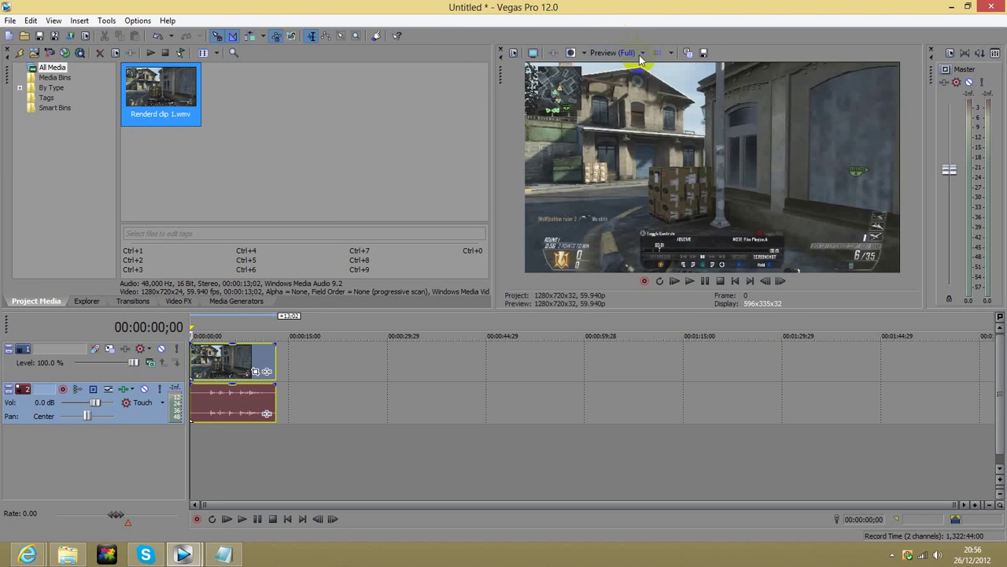
# Set preview quality to Half and play the project.
pyautogui.click(641, 53)
pyautogui.moveTo(619, 80)
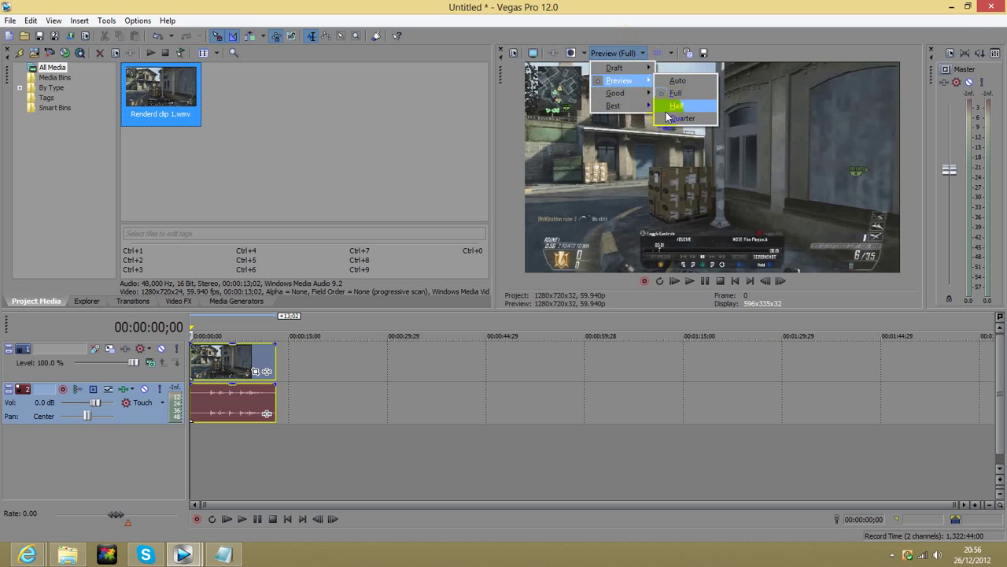
pyautogui.click(666, 112)
pyautogui.click(690, 281)
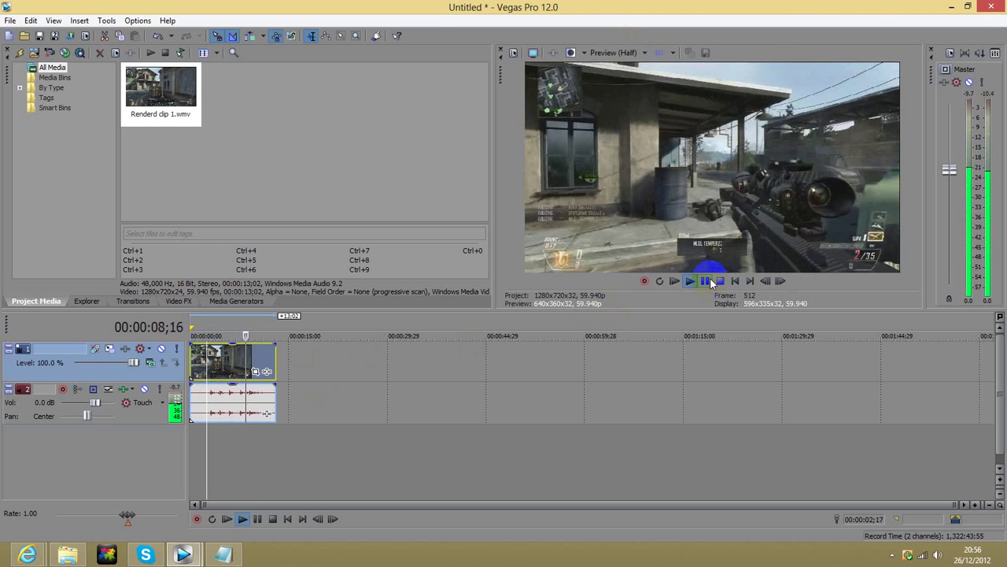
# Pause near 00:00:09;10, settle on frame 560, and split the gameplay clip there.
pyautogui.click(711, 282)
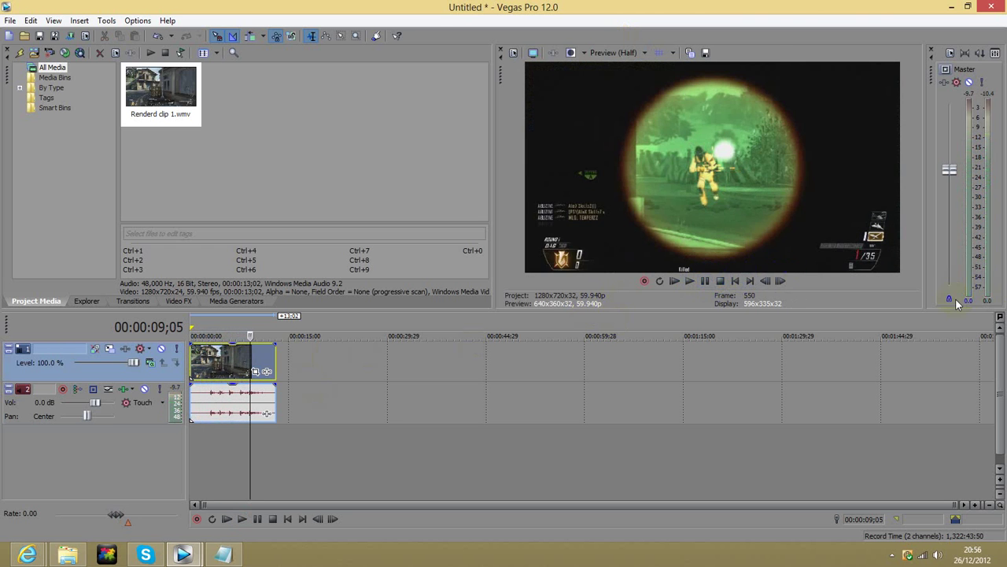
pyautogui.press('Right')
pyautogui.press('Right')
pyautogui.press('Right')
pyautogui.press('Right')
pyautogui.press('Right')
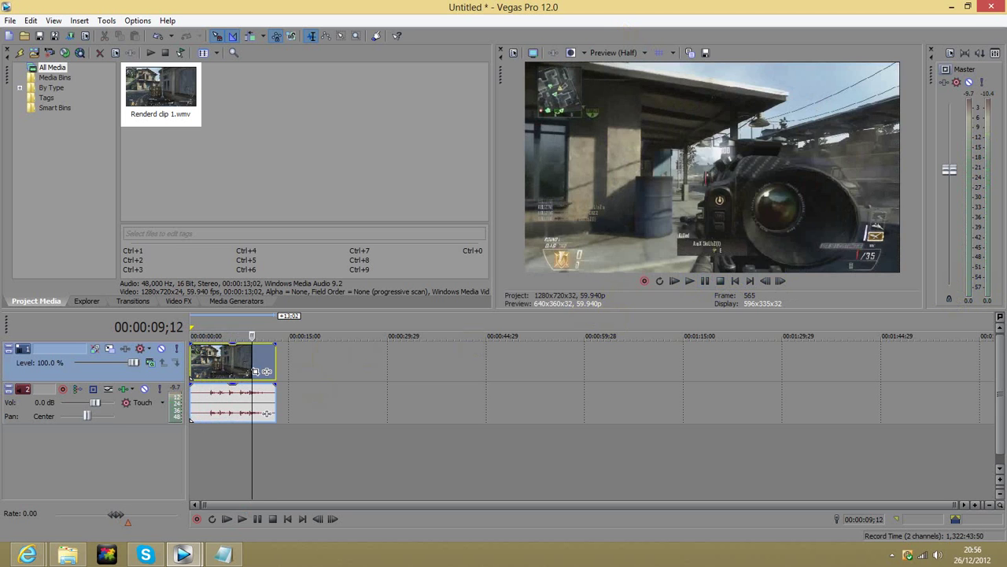
pyautogui.press('Left')
pyautogui.press('Left')
pyautogui.press('Left')
pyautogui.press('Left')
pyautogui.press('Left')
pyautogui.press('Right')
pyautogui.press('Right')
pyautogui.press('Right')
pyautogui.press('Left')
pyautogui.press('Left')
pyautogui.press('Left')
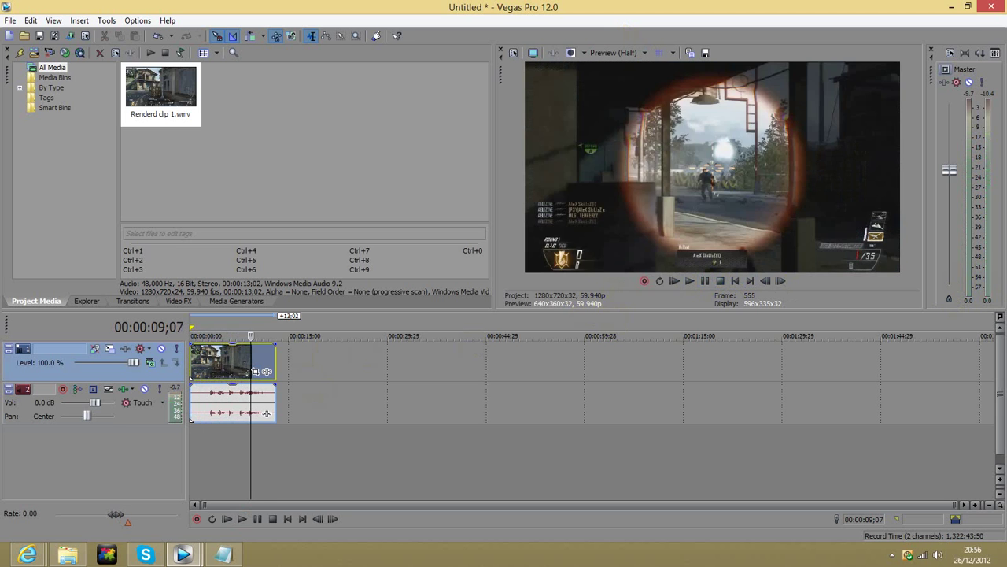
pyautogui.press('Right')
pyautogui.press('Right')
pyautogui.press('Right')
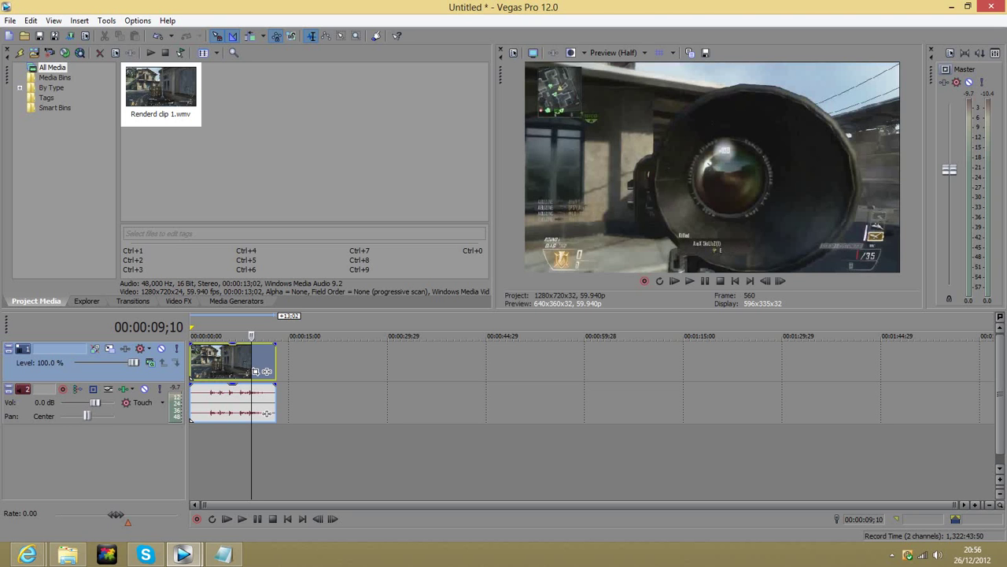
pyautogui.press('s')
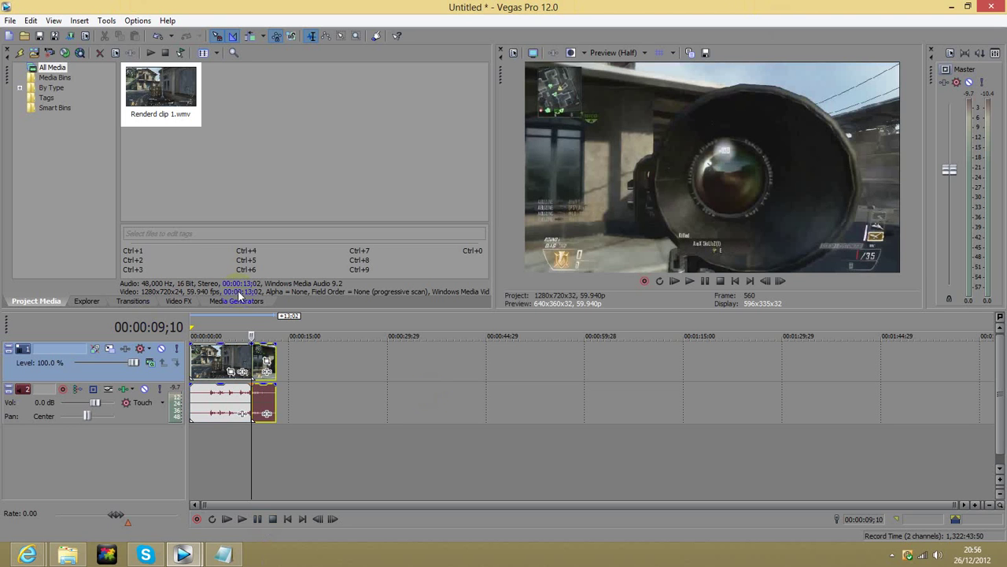
# Shift the split-off end piece right and apply the Twixtor video effect to it.
pyautogui.moveTo(270, 354)
pyautogui.mouseDown()
pyautogui.moveTo(314, 355)
pyautogui.moveTo(302, 354)
pyautogui.mouseUp()
pyautogui.click(177, 302)
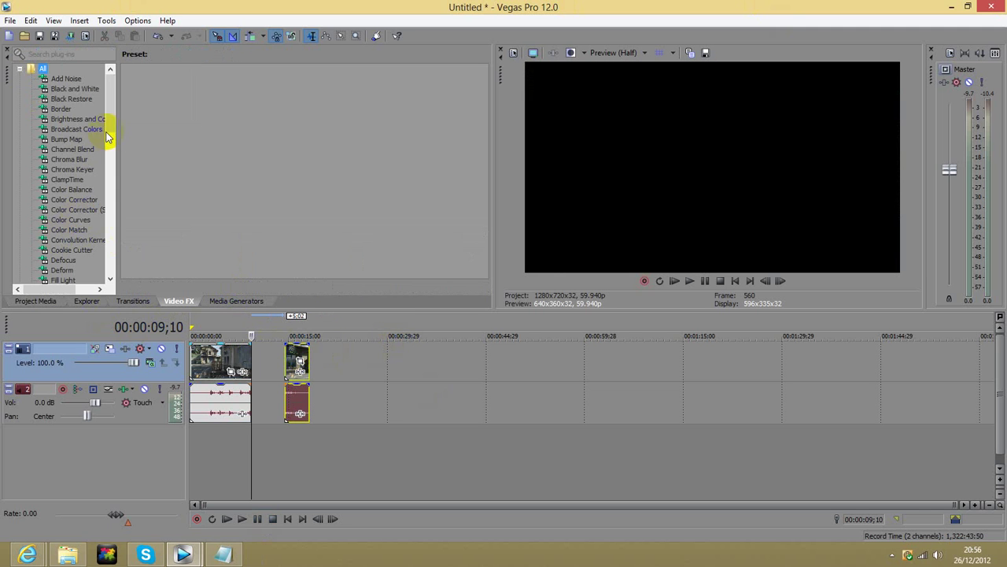
pyautogui.moveTo(112, 92); pyautogui.dragTo(124, 209)
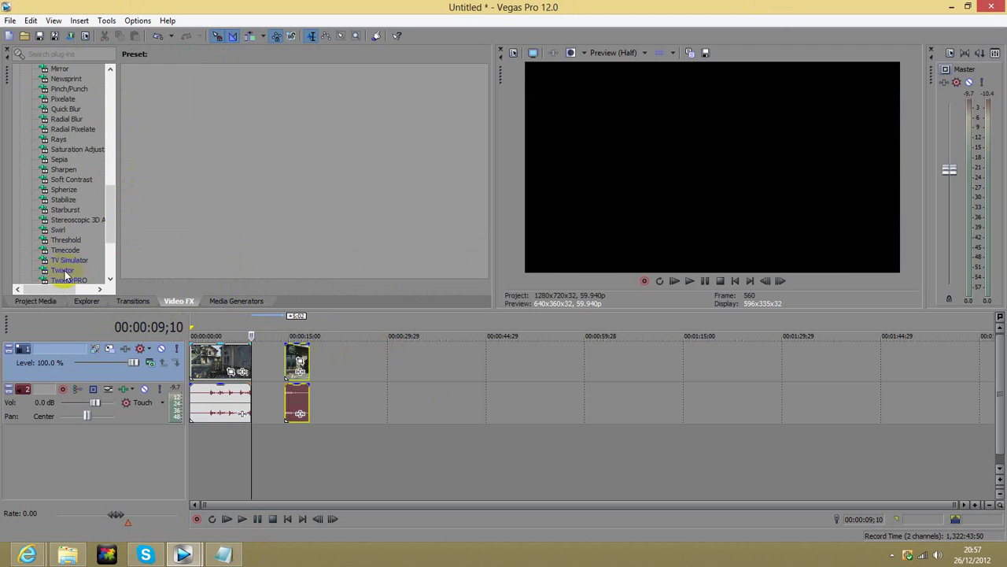
pyautogui.moveTo(65, 272); pyautogui.dragTo(304, 350)
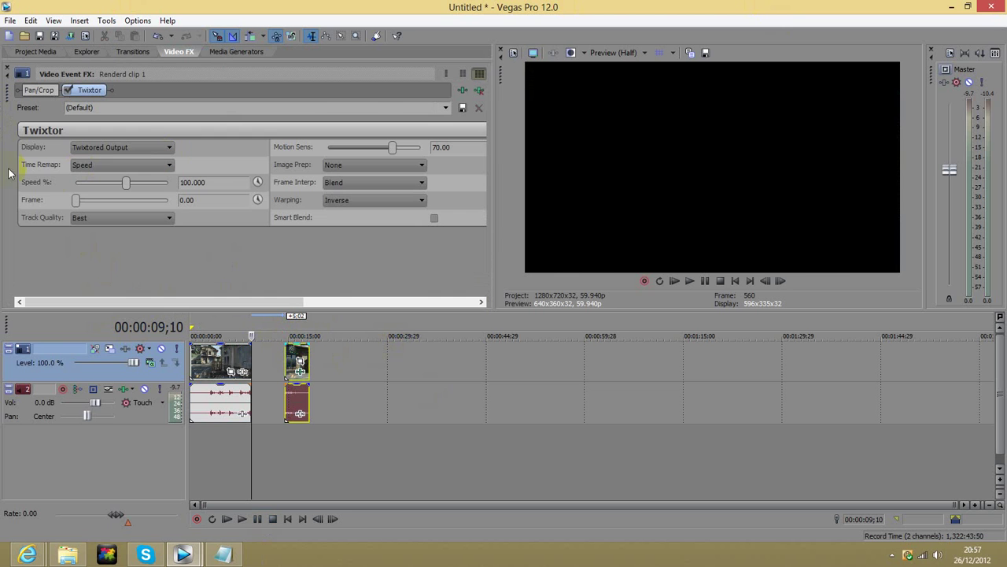
# Load the 'Use This One Alot' Twixtor preset, keeping Speed % at 0.500.
pyautogui.click(445, 109)
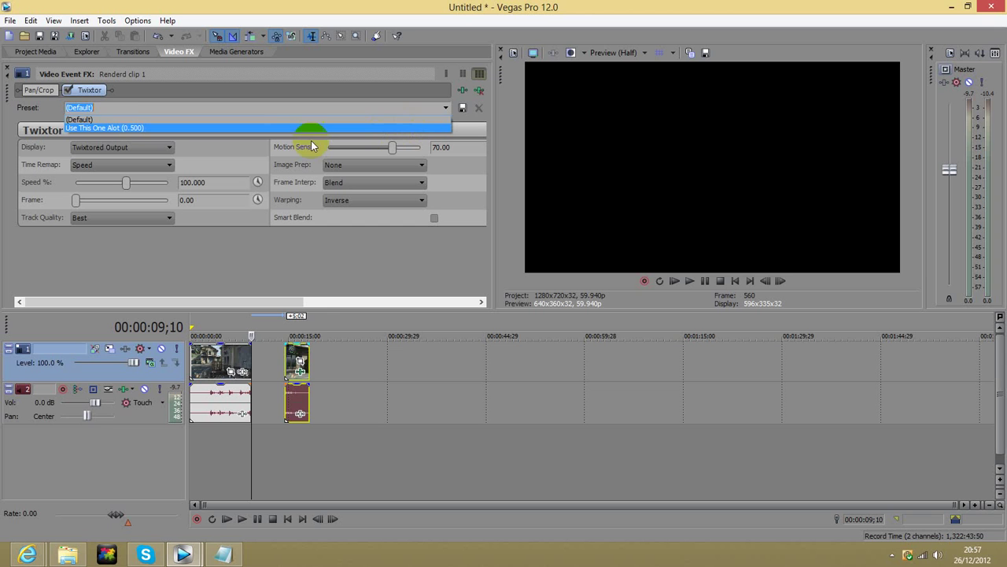
pyautogui.click(289, 128)
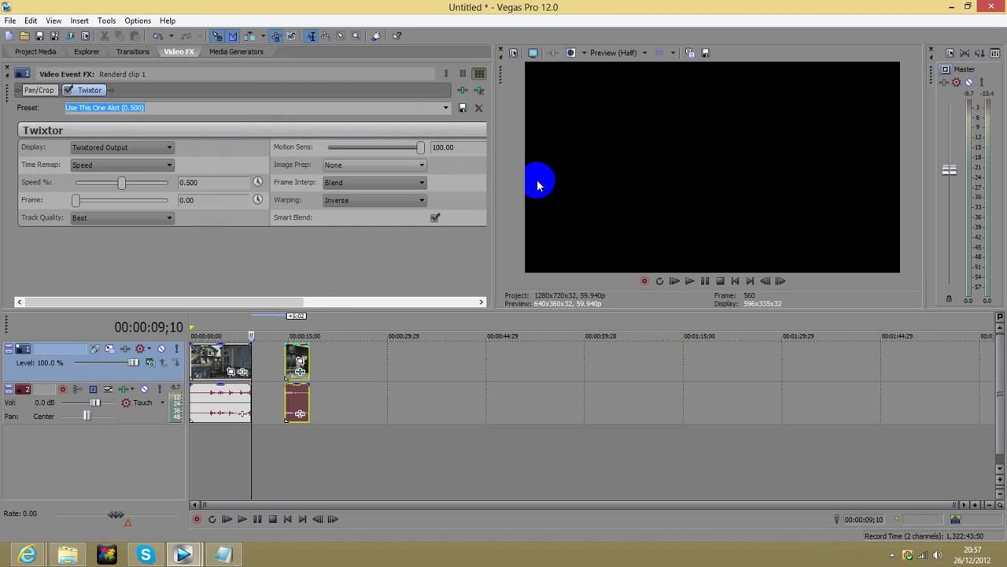
pyautogui.moveTo(286, 302); pyautogui.dragTo(142, 262)
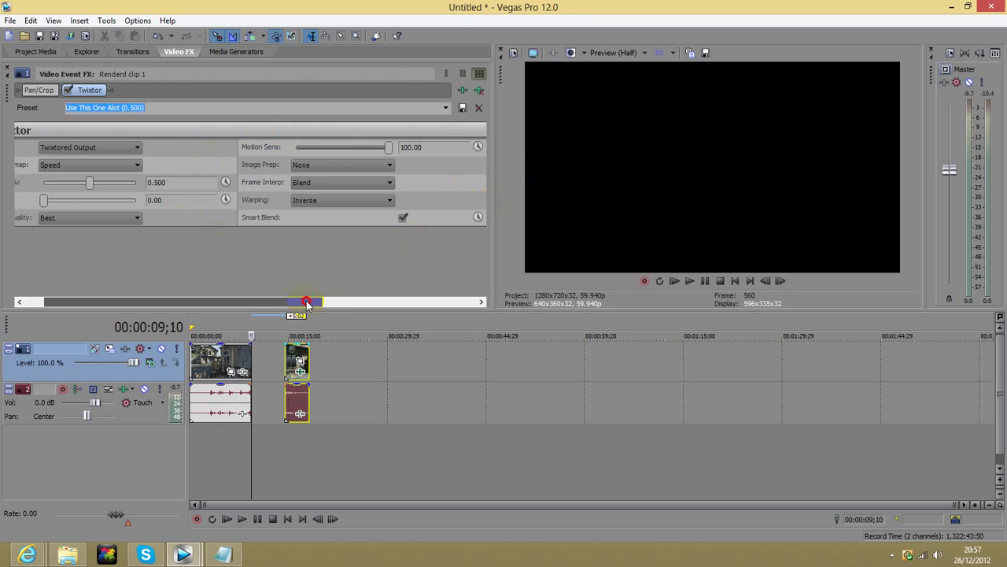
pyautogui.click(204, 184)
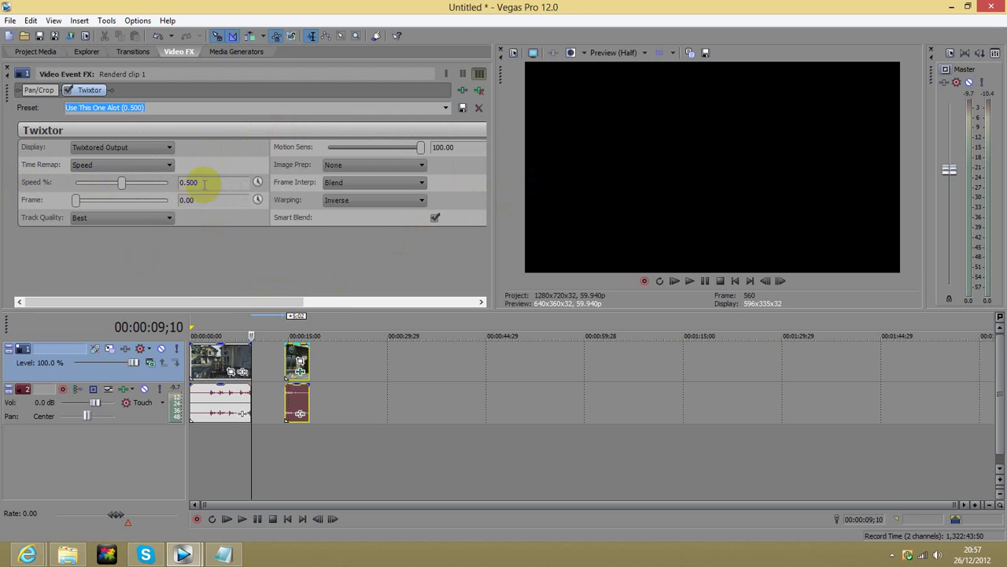
pyautogui.doubleClick(189, 182)
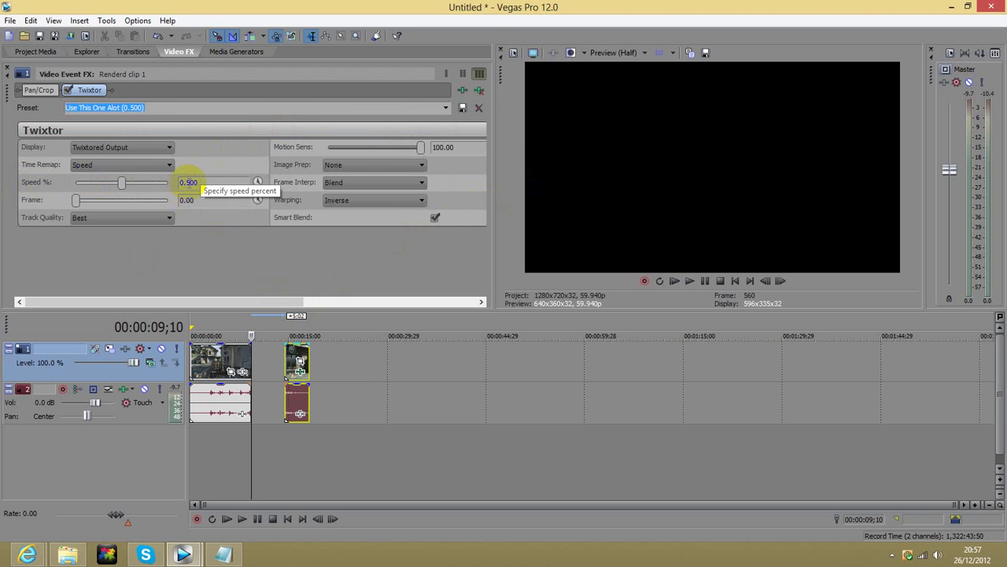
pyautogui.click(551, 225)
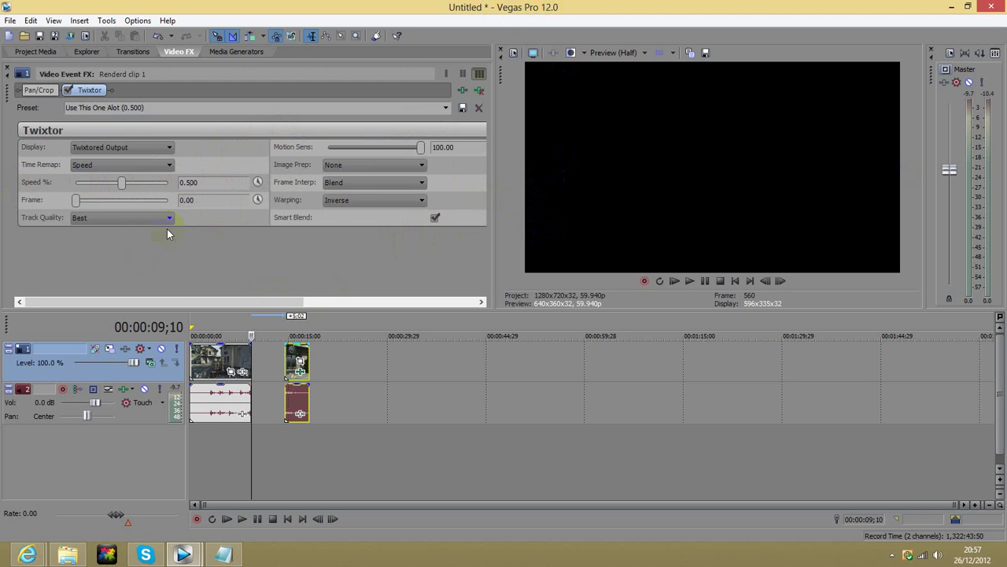
# Set Twixtor Warping to Forward and save the adjusted settings as a preset.
pyautogui.click(109, 214)
pyautogui.click(423, 202)
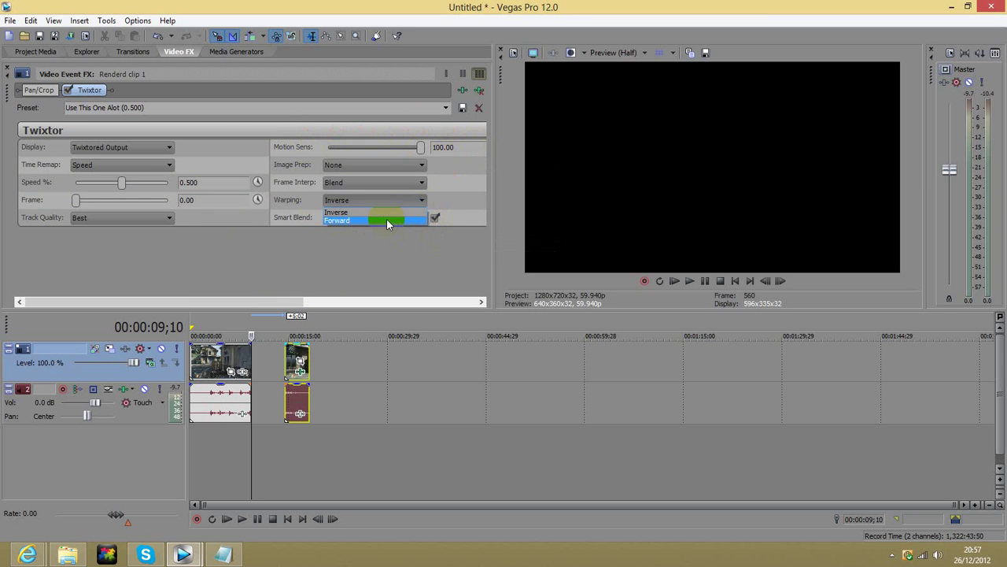
pyautogui.click(386, 219)
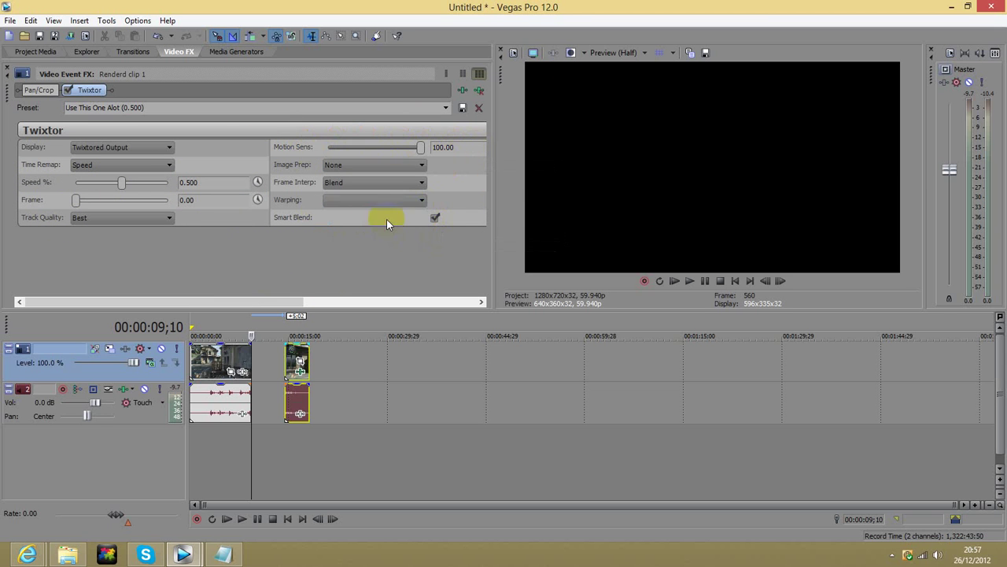
pyautogui.click(462, 110)
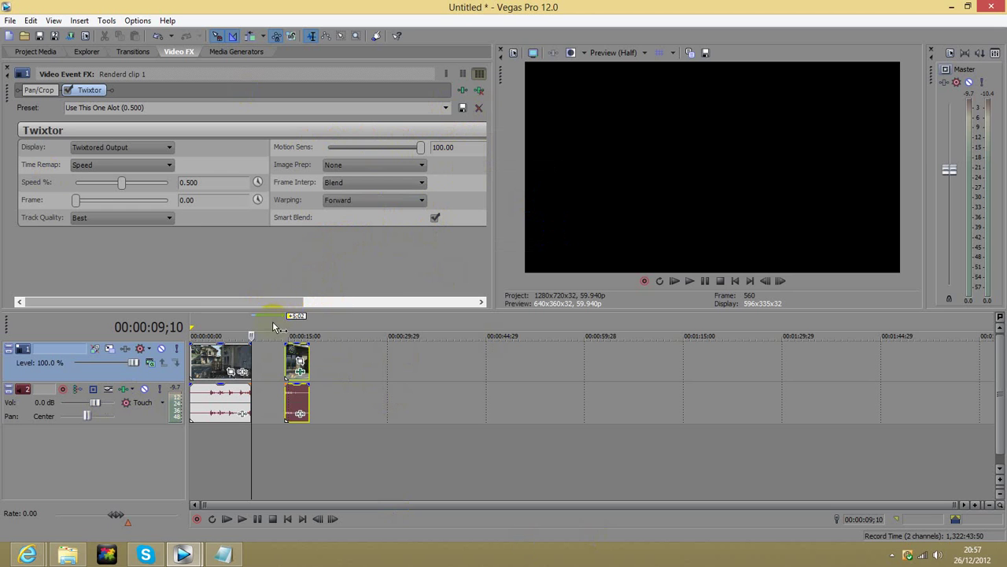
# Butt the Twixtor end piece against the first part and play back the slowed section.
pyautogui.click(297, 358)
pyautogui.moveTo(279, 352); pyautogui.dragTo(258, 355)
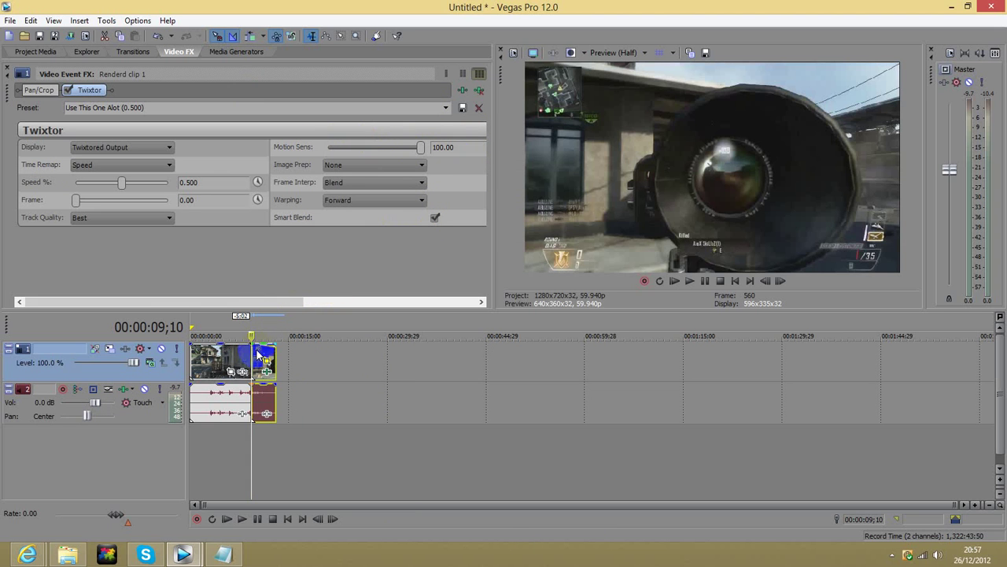
pyautogui.press('space')
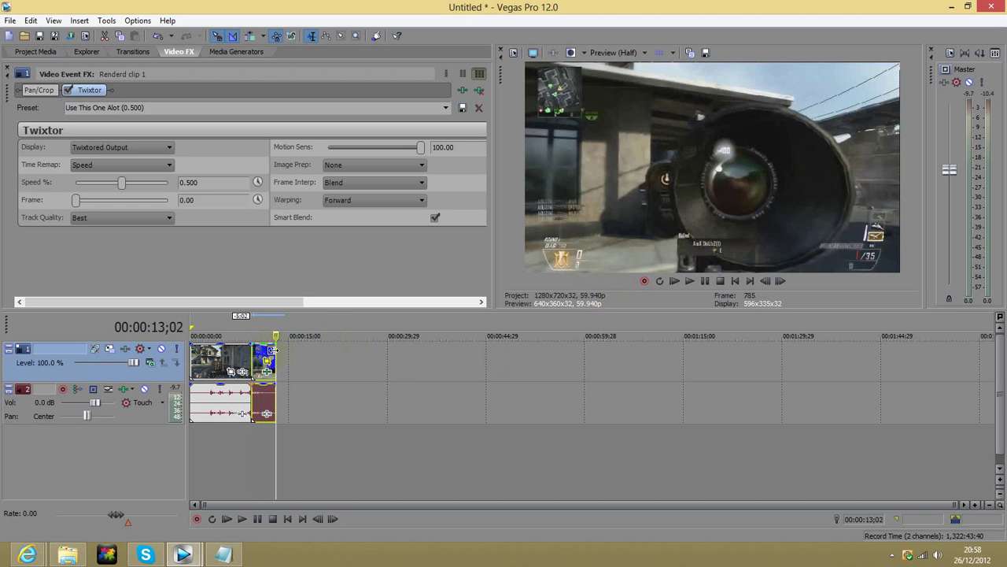
# Stretch the slowed end piece to end near 29 seconds, keeping the middle clip in place.
pyautogui.moveTo(273, 350); pyautogui.dragTo(374, 359)
pyautogui.click(114, 376)
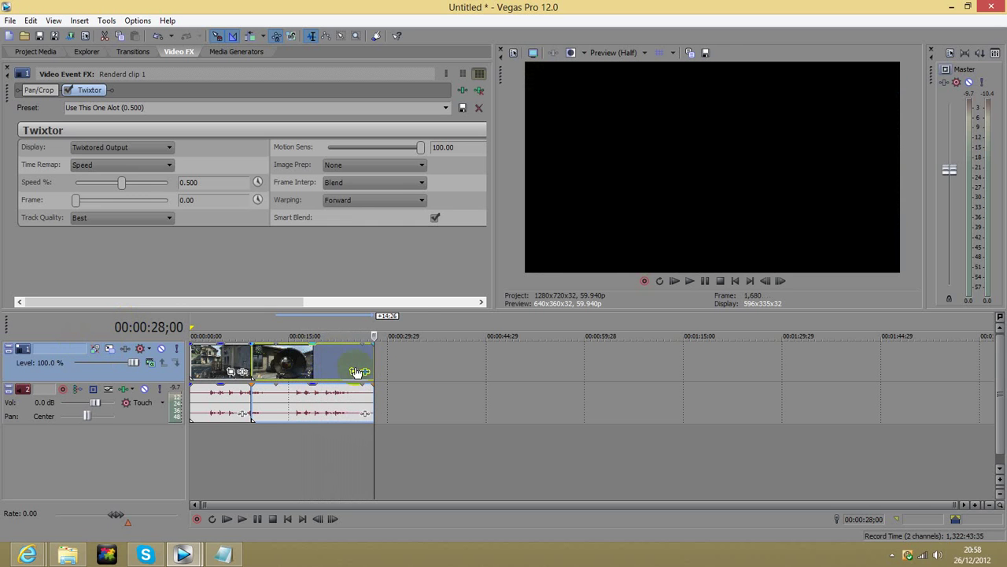
pyautogui.moveTo(371, 362); pyautogui.dragTo(408, 362)
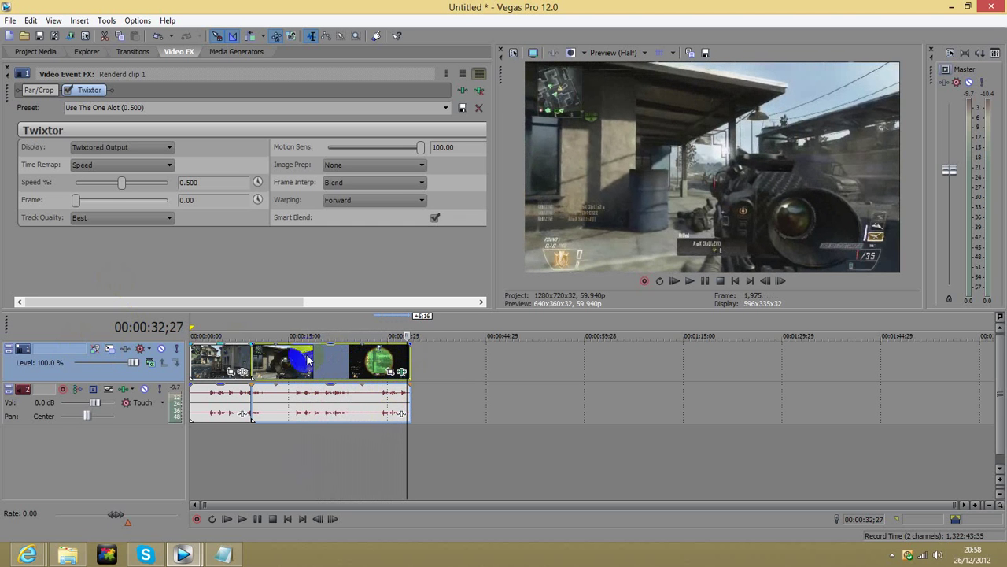
pyautogui.moveTo(361, 362)
pyautogui.mouseDown()
pyautogui.moveTo(423, 376)
pyautogui.moveTo(309, 375)
pyautogui.moveTo(295, 364)
pyautogui.mouseUp()
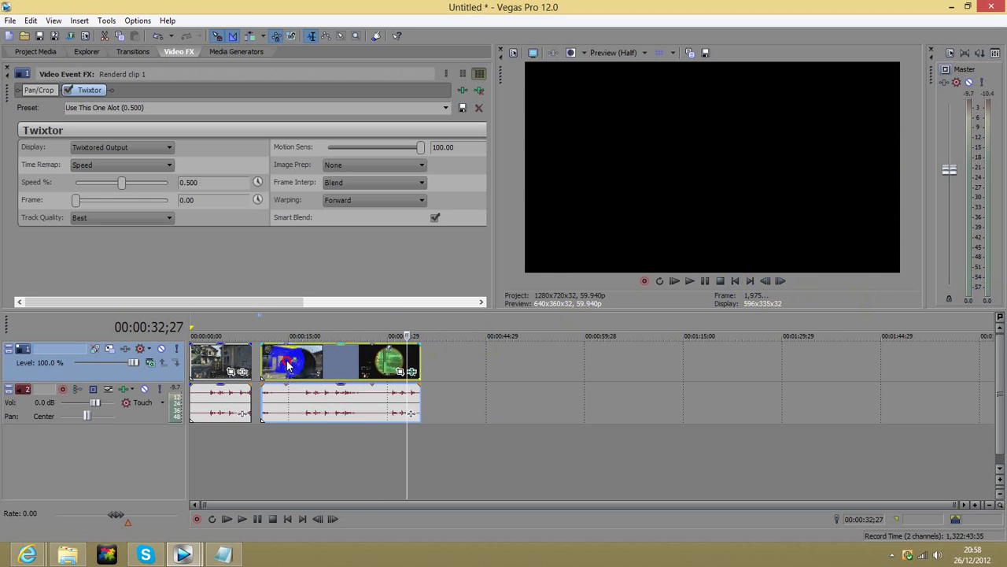
pyautogui.moveTo(295, 365); pyautogui.dragTo(293, 366)
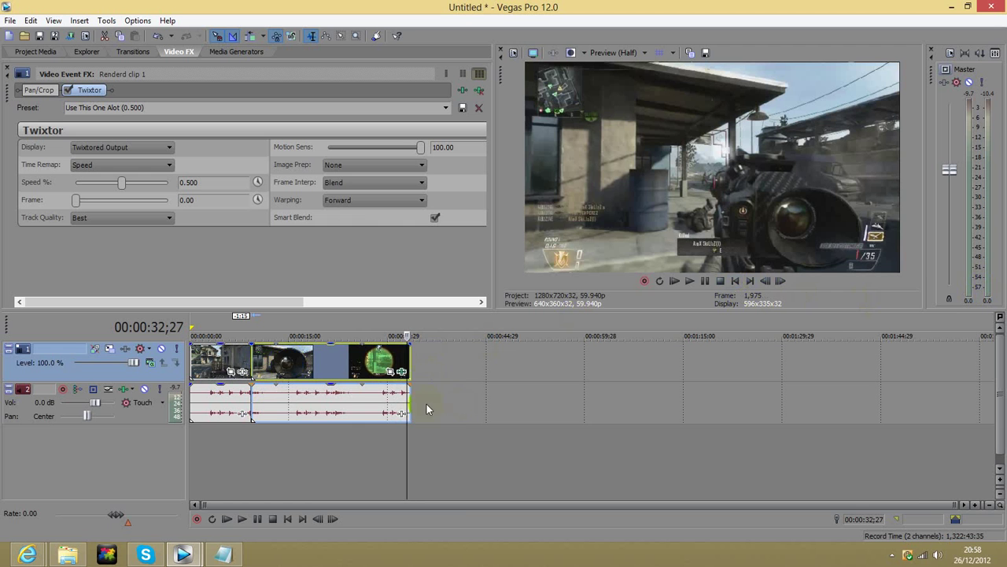
# Disable resampling on the slowed gameplay event and check the last clip's properties.
pyautogui.rightClick(292, 366)
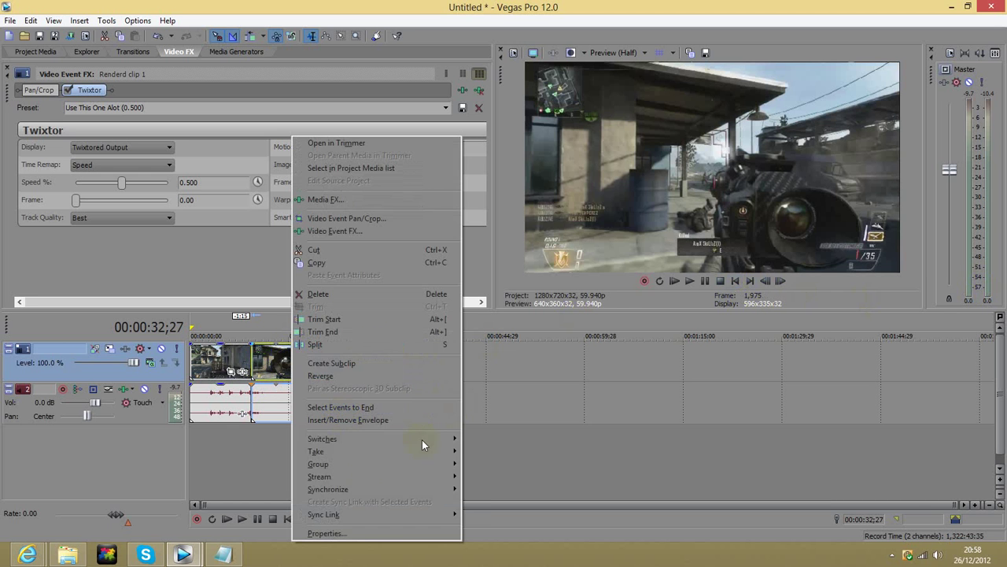
pyautogui.click(339, 532)
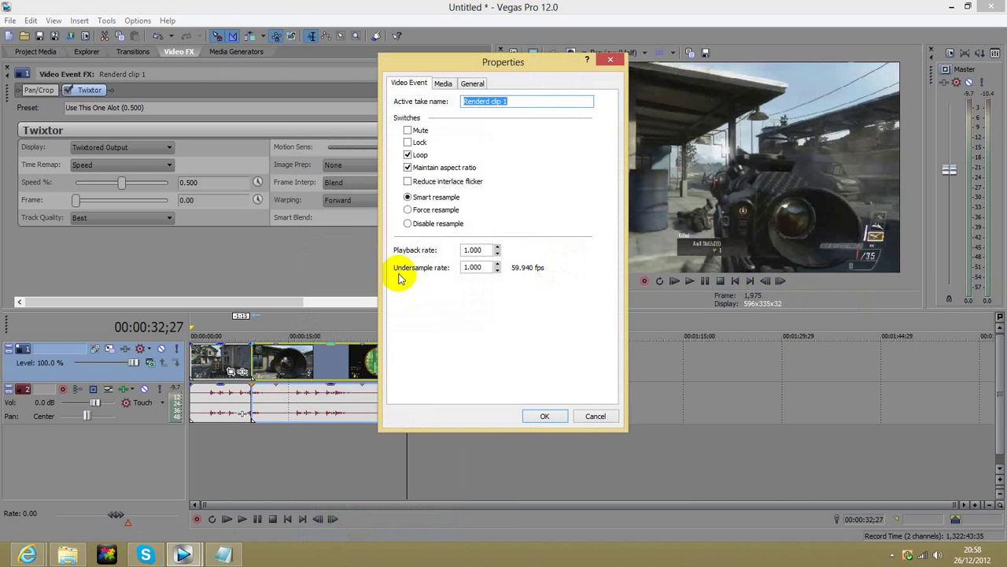
pyautogui.click(417, 225)
pyautogui.click(544, 414)
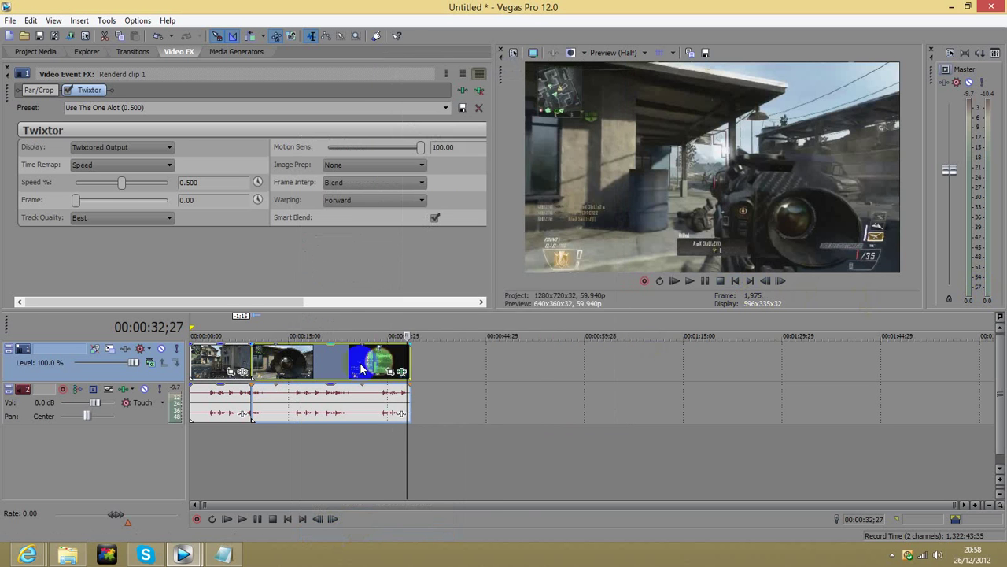
pyautogui.rightClick(362, 369)
pyautogui.click(397, 531)
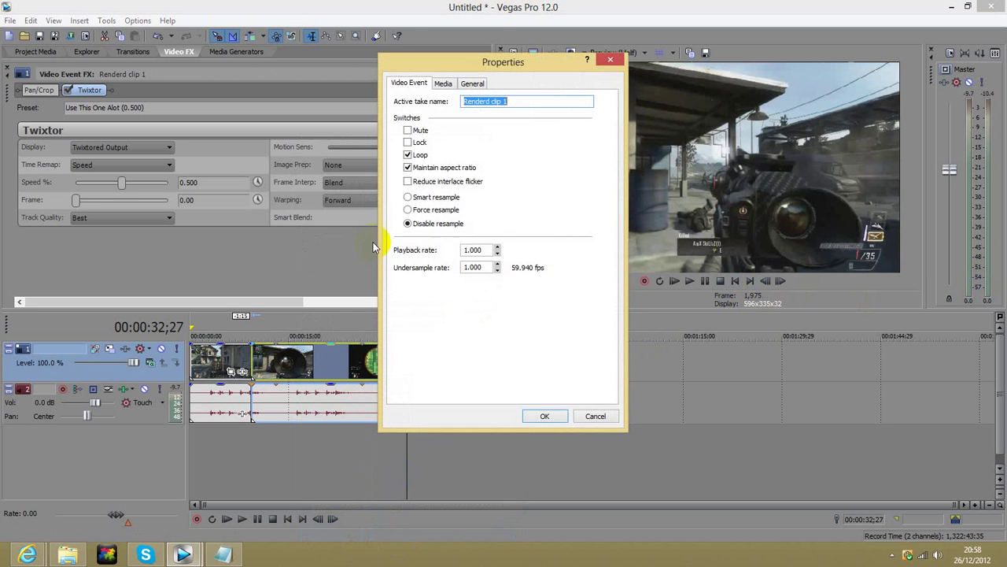
pyautogui.click(544, 416)
# Disable resampling on the first gameplay clip as well.
pyautogui.click(240, 362)
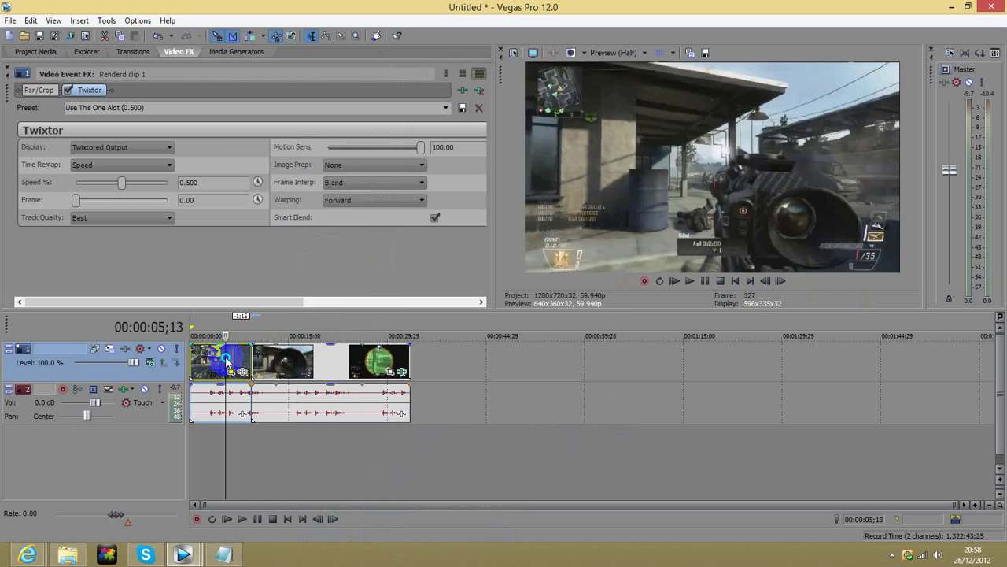
pyautogui.rightClick(227, 363)
pyautogui.click(303, 533)
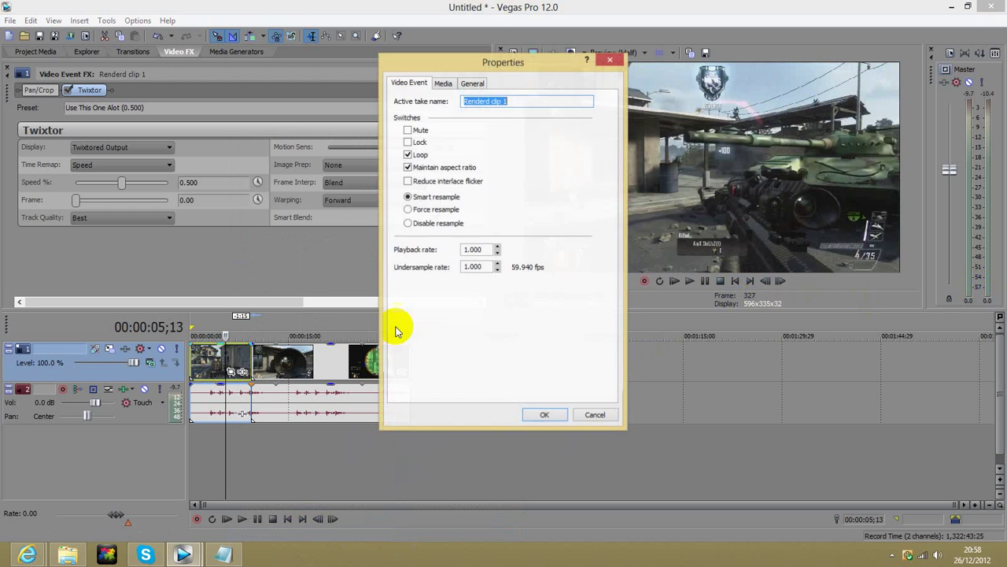
pyautogui.click(422, 228)
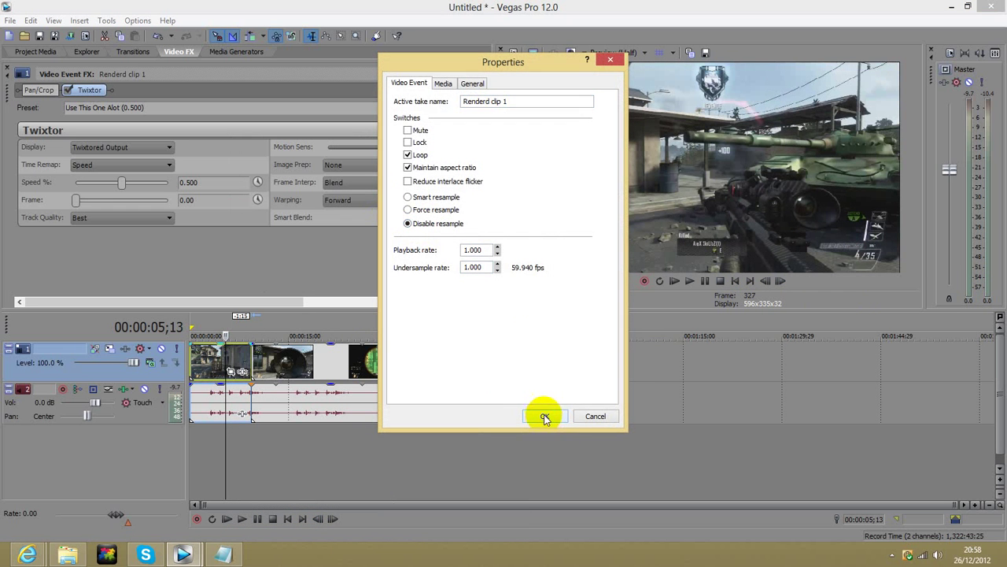
pyautogui.click(544, 416)
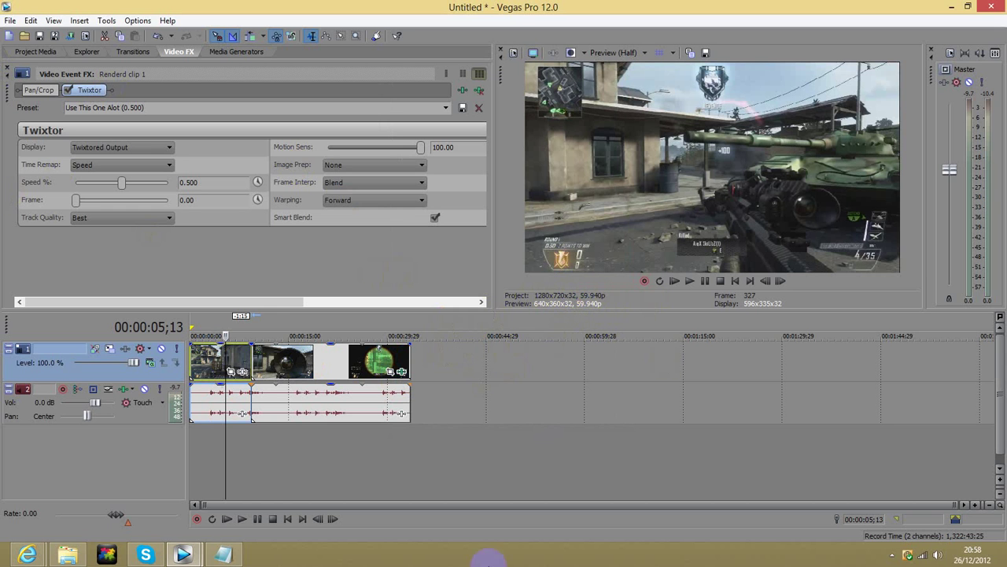
pyautogui.moveTo(315, 354); pyautogui.dragTo(404, 391)
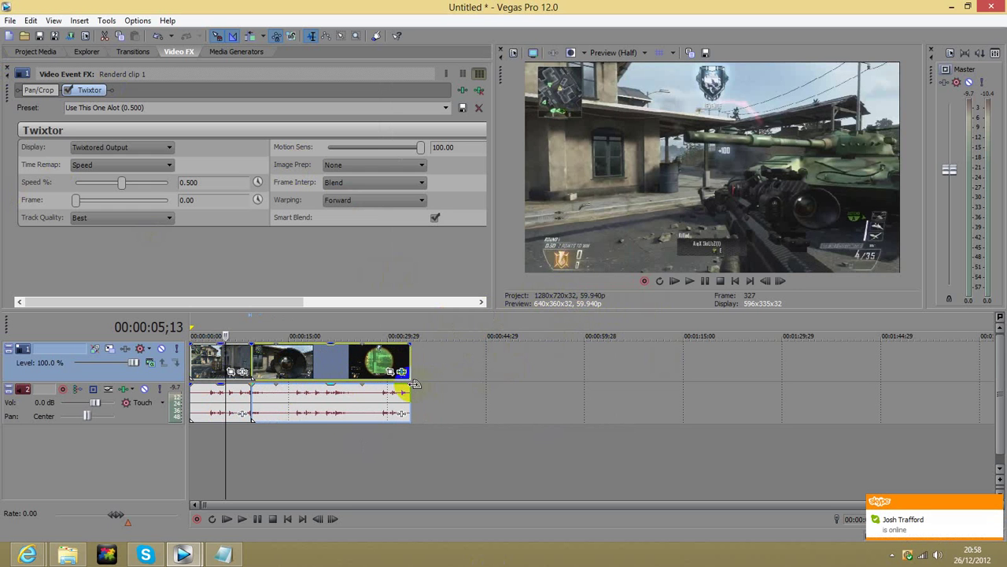
# Set the loop region over the whole edit and choose Windows Media Video V11 in Render As.
pyautogui.doubleClick(366, 384)
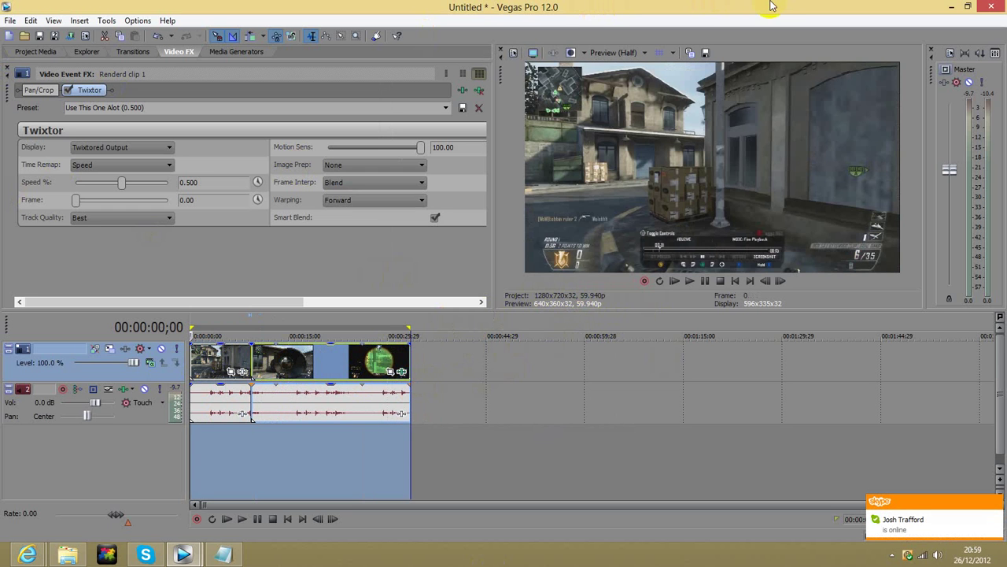
pyautogui.click(10, 21)
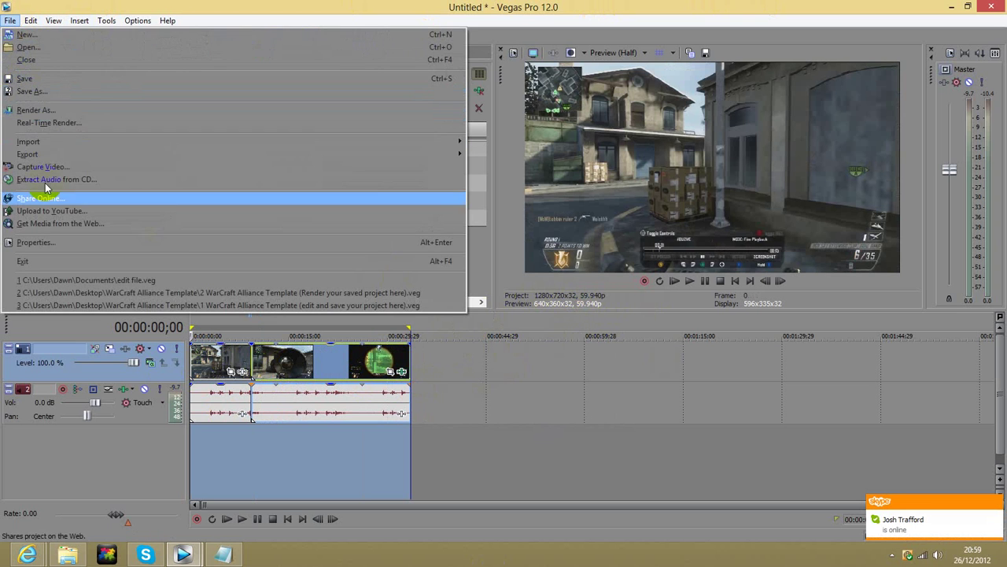
pyautogui.click(49, 111)
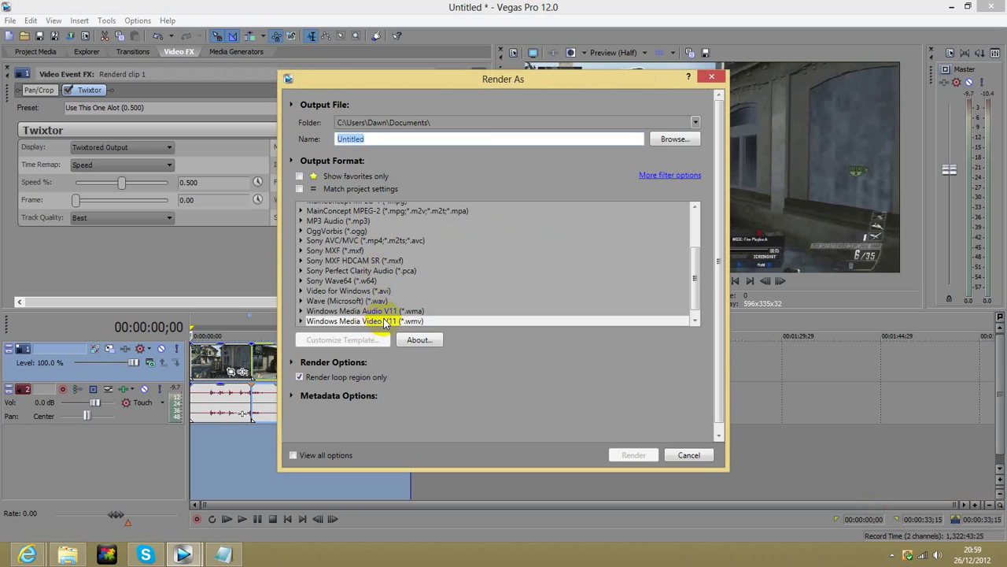
pyautogui.click(385, 322)
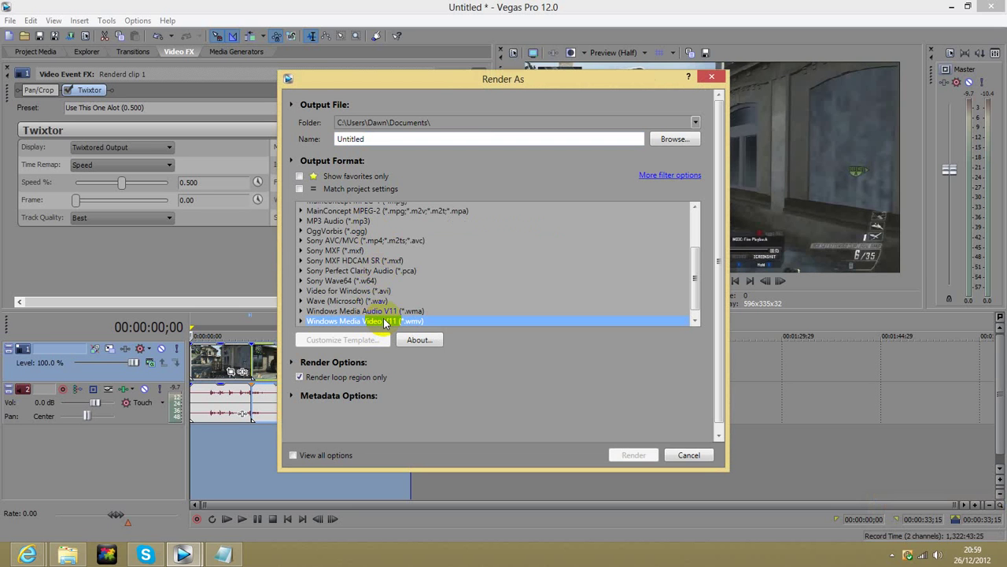
# Name the output tut.wmv and pick the 6 Mbps HD 720-30p Video template.
pyautogui.click(375, 139)
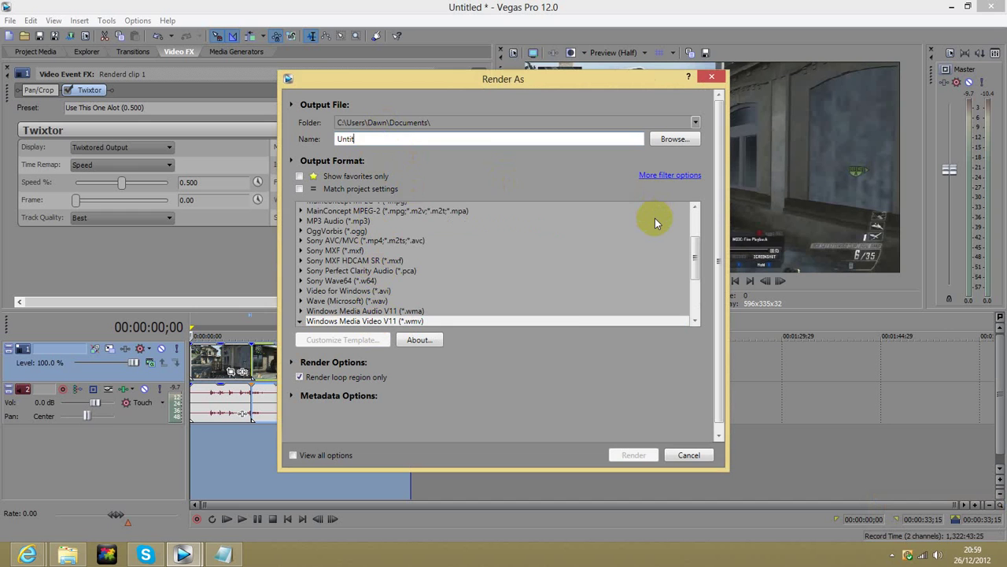
pyautogui.press('BackSpace')
pyautogui.press('BackSpace')
pyautogui.press('BackSpace')
pyautogui.press('BackSpace')
pyautogui.press('BackSpace')
pyautogui.press('Return')
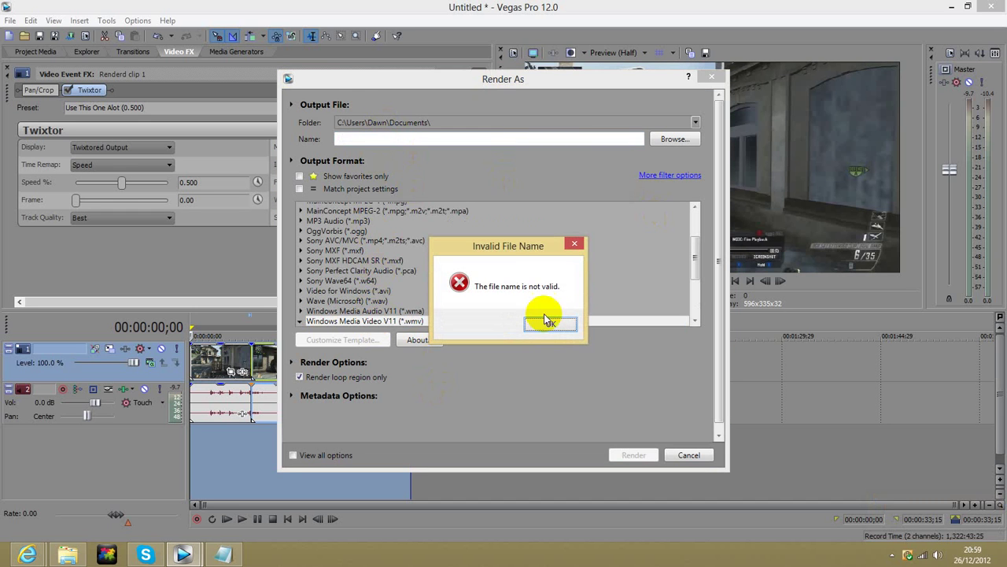
pyautogui.click(548, 322)
pyautogui.doubleClick(358, 139)
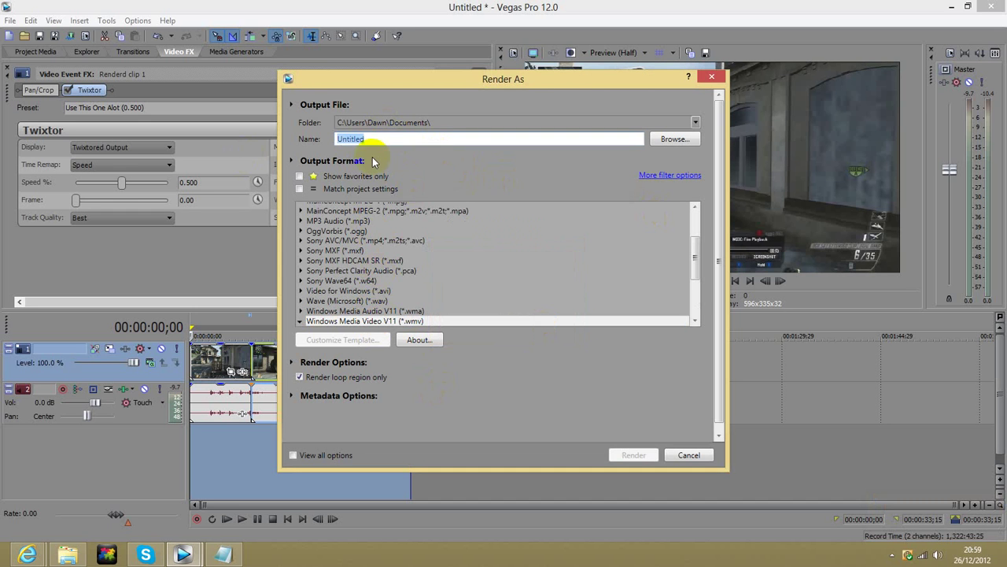
pyautogui.press('BackSpace')
pyautogui.press('Return')
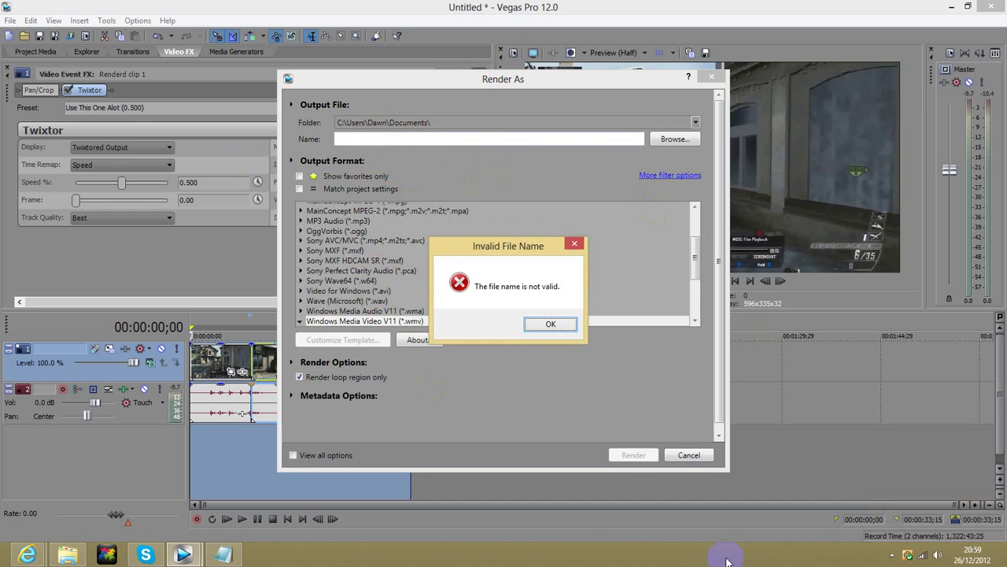
pyautogui.click(543, 324)
pyautogui.write('tut')
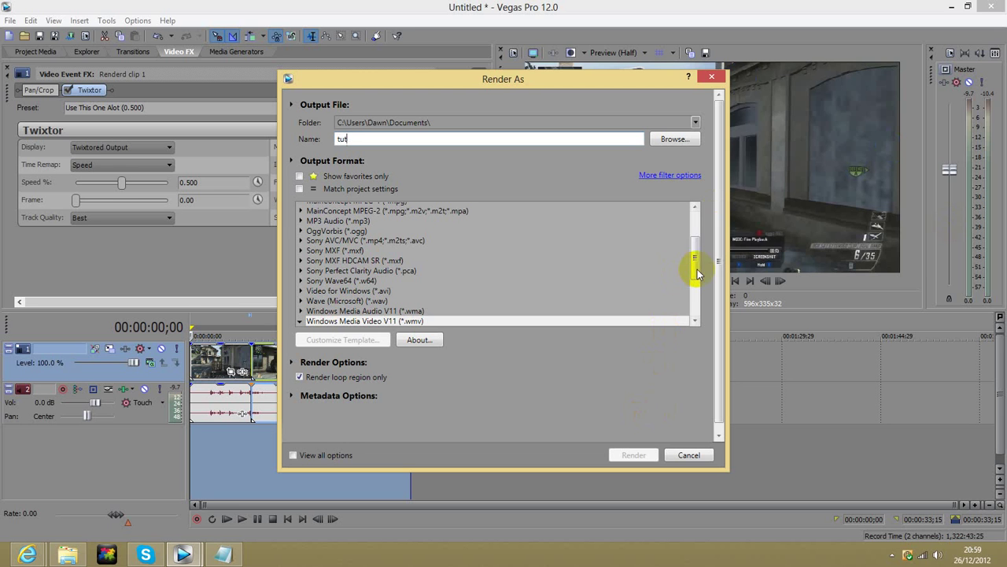
pyautogui.moveTo(697, 271); pyautogui.dragTo(698, 315)
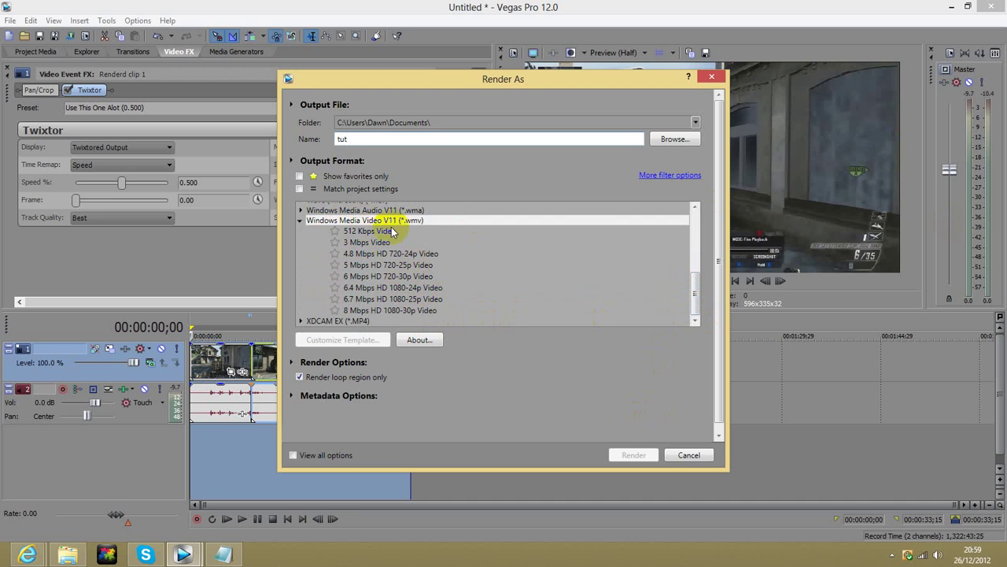
pyautogui.click(362, 275)
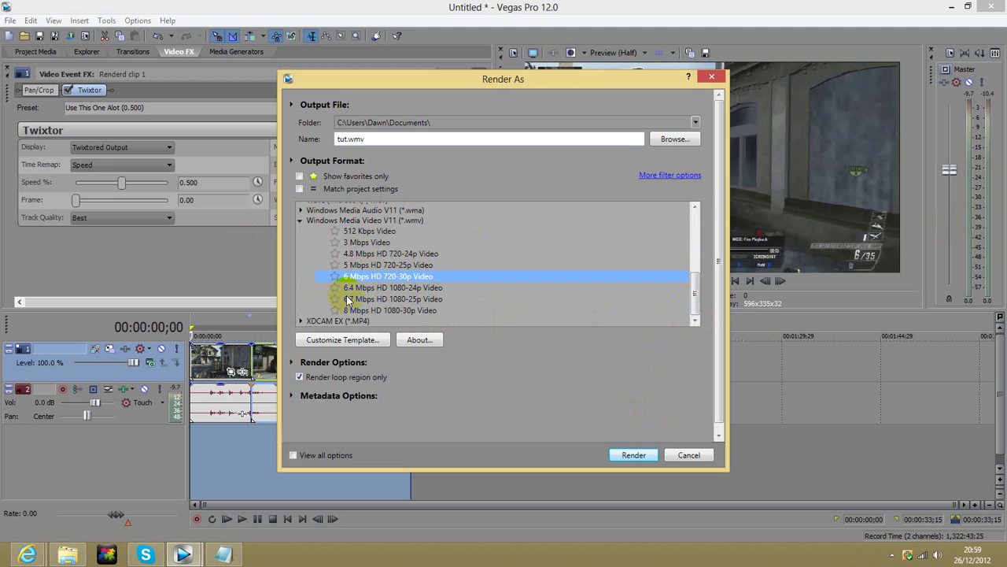
# Customize the template's video frame rate to 59.94 (Double NTSC).
pyautogui.click(361, 345)
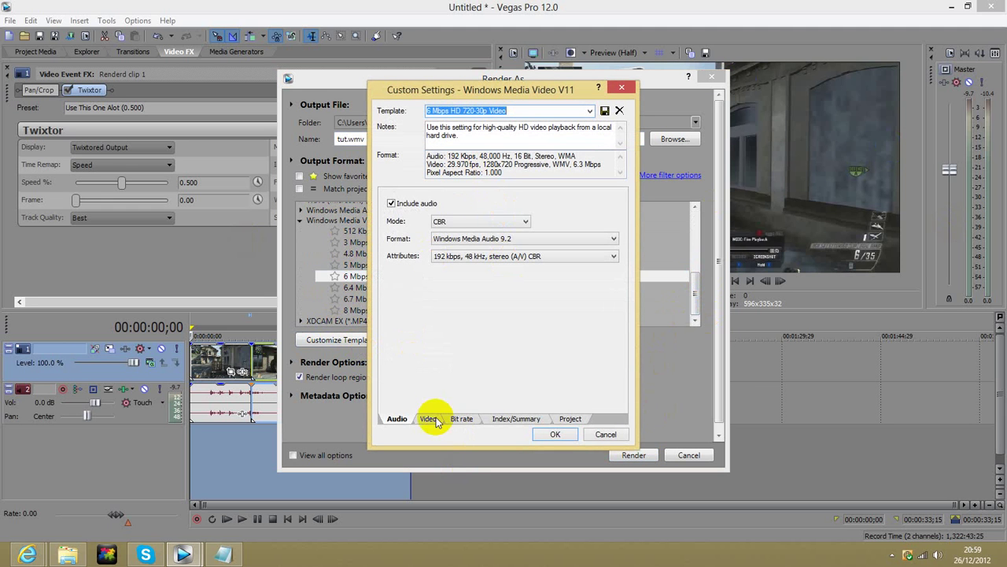
pyautogui.click(431, 418)
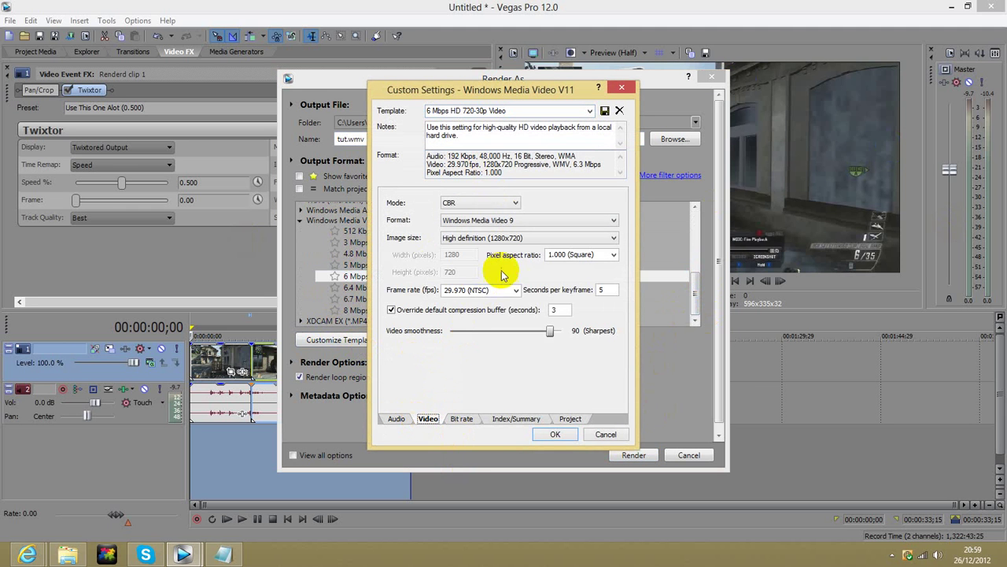
pyautogui.click(515, 290)
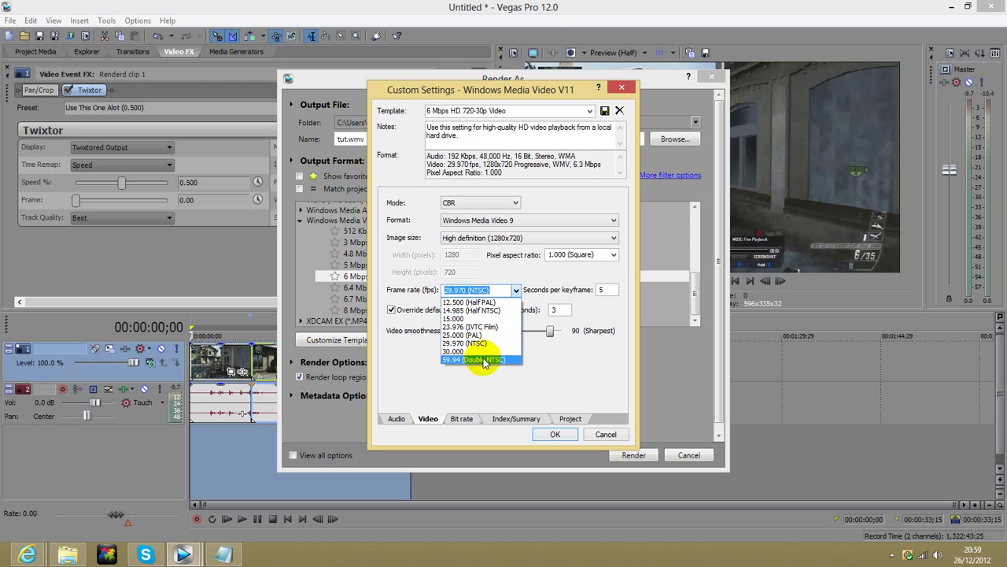
pyautogui.click(483, 362)
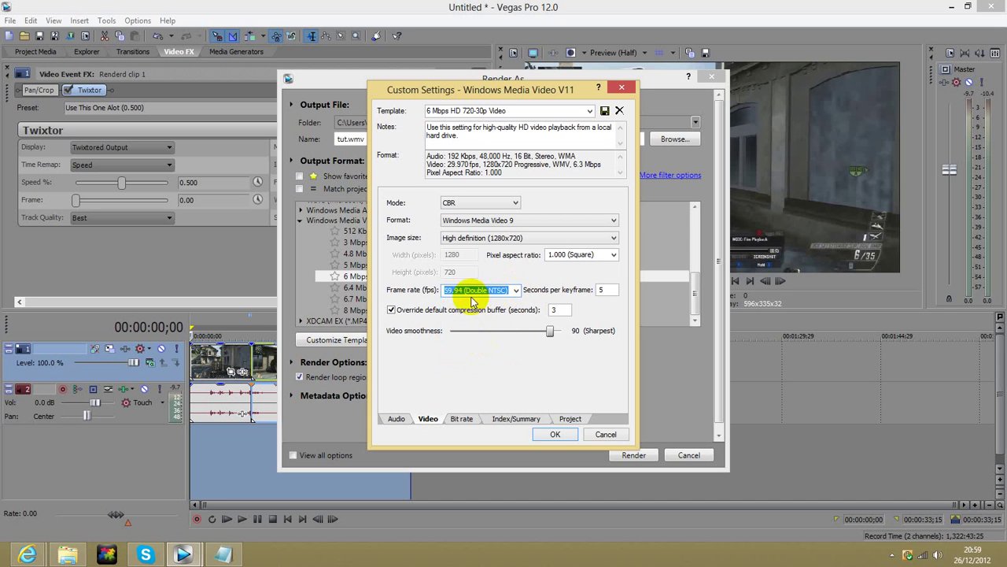
pyautogui.click(556, 436)
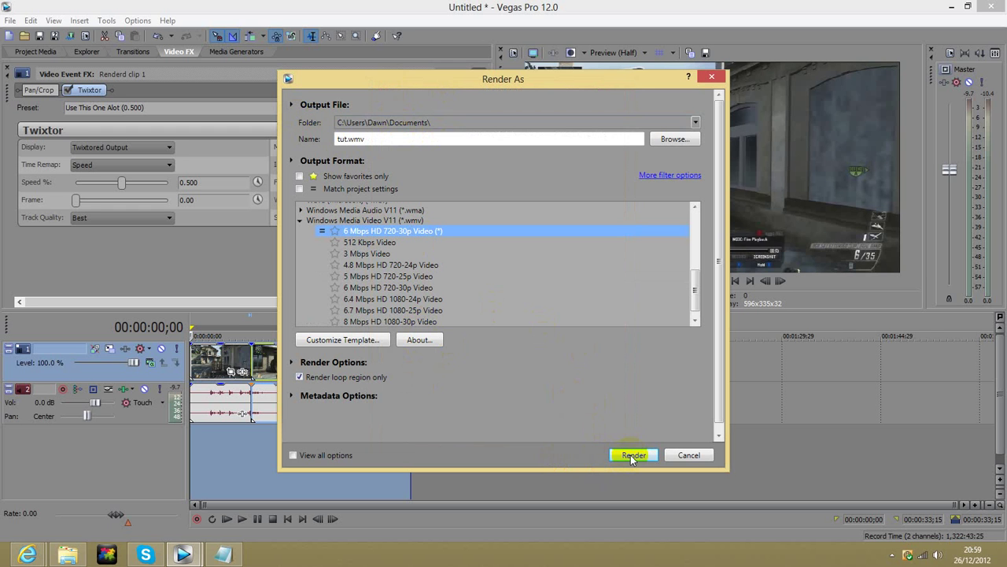
# Start rendering tut.wmv and let it progress to about 21 percent.
pyautogui.click(633, 455)
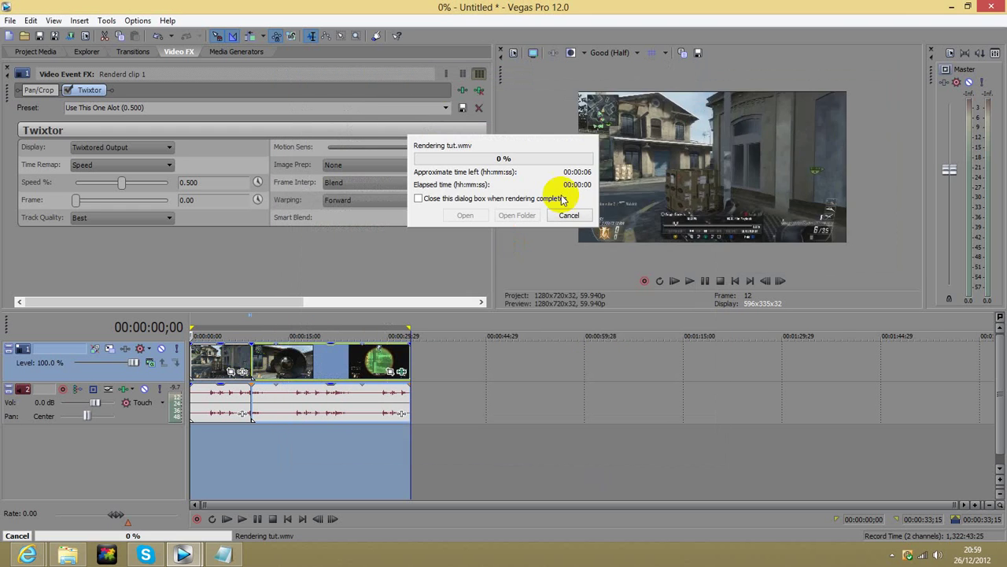